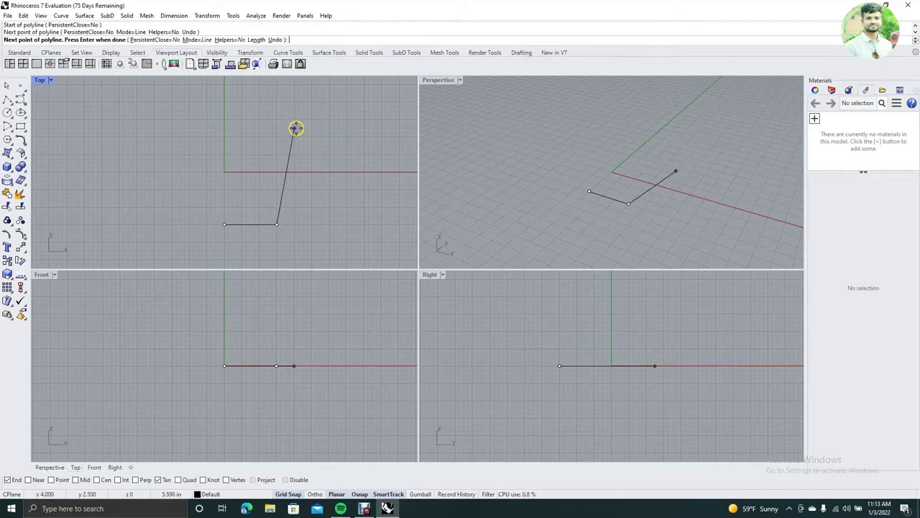
Finish the open polyline at point 4, 2.5 in the Top view and offset it 0.3 inches toward its inner side
click(294, 128)
right_click(294, 128)
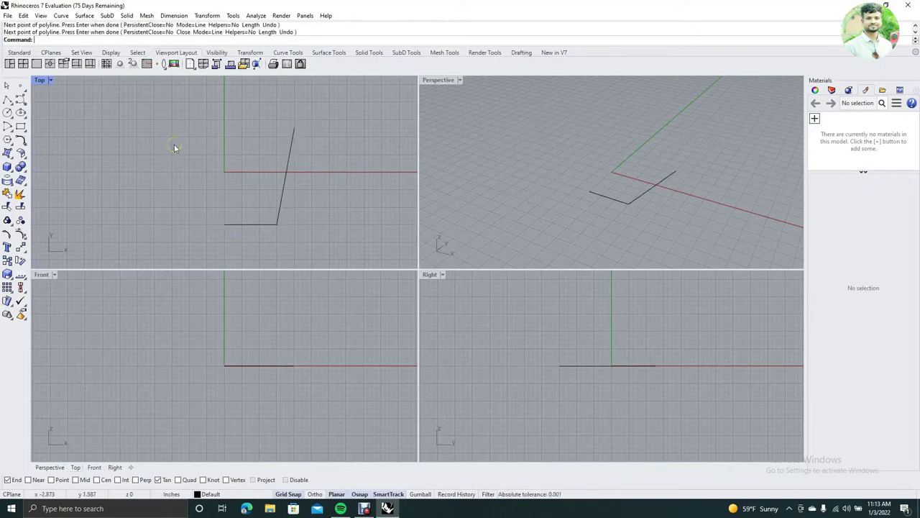
text(Offset)
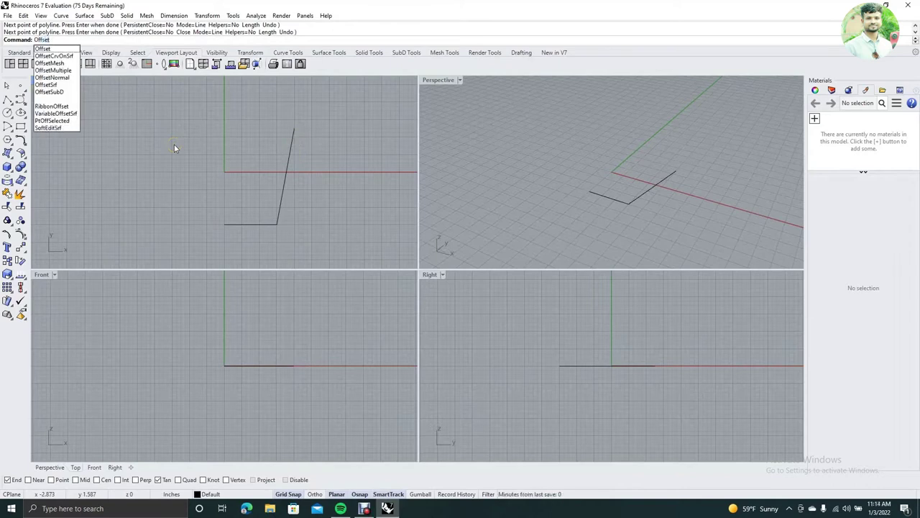
click(45, 49)
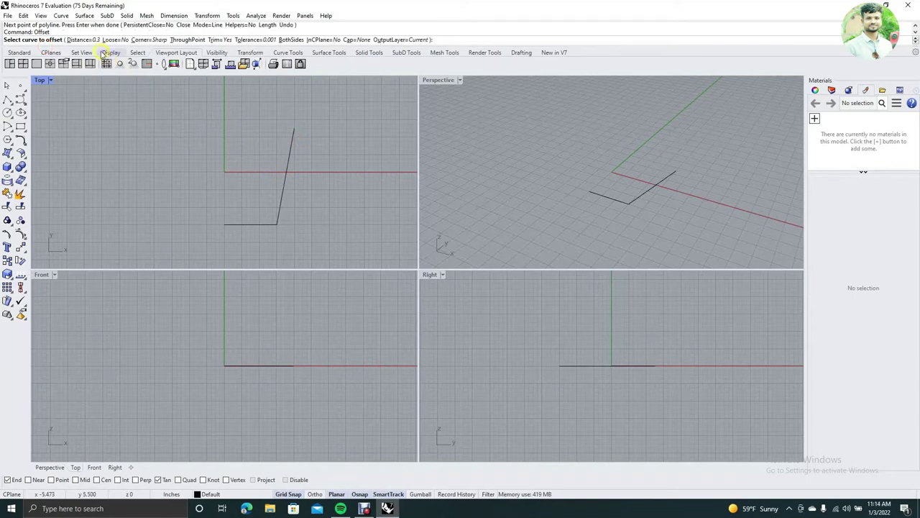
click(282, 192)
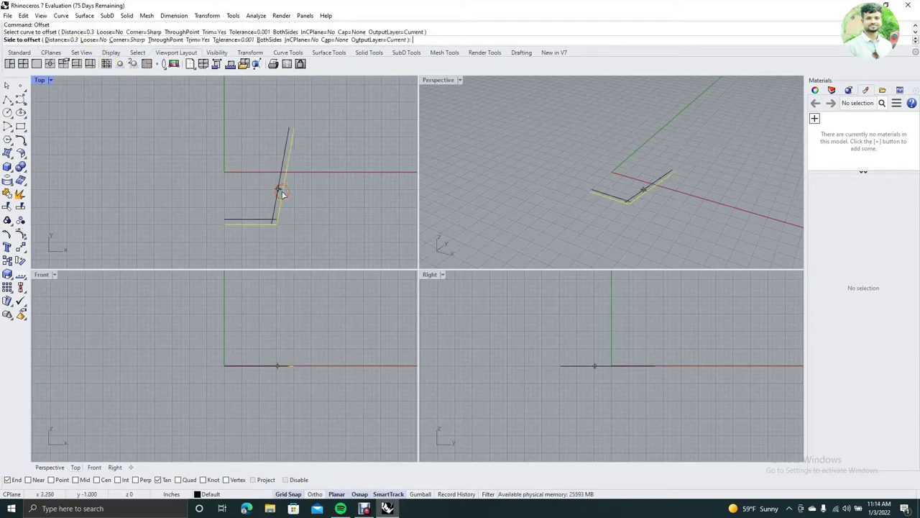
click(282, 194)
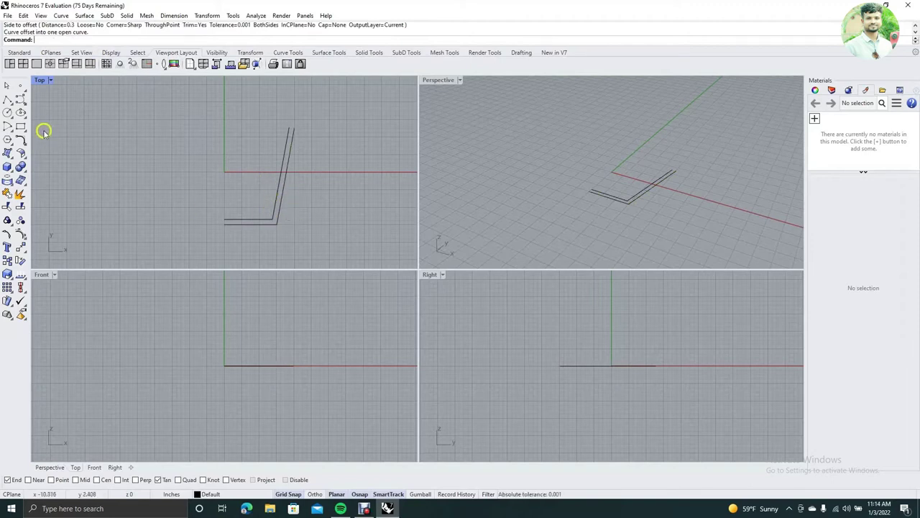
Close the open end of the horizontal leg with a short line joining the endpoints of the original and offset polylines
click(7, 99)
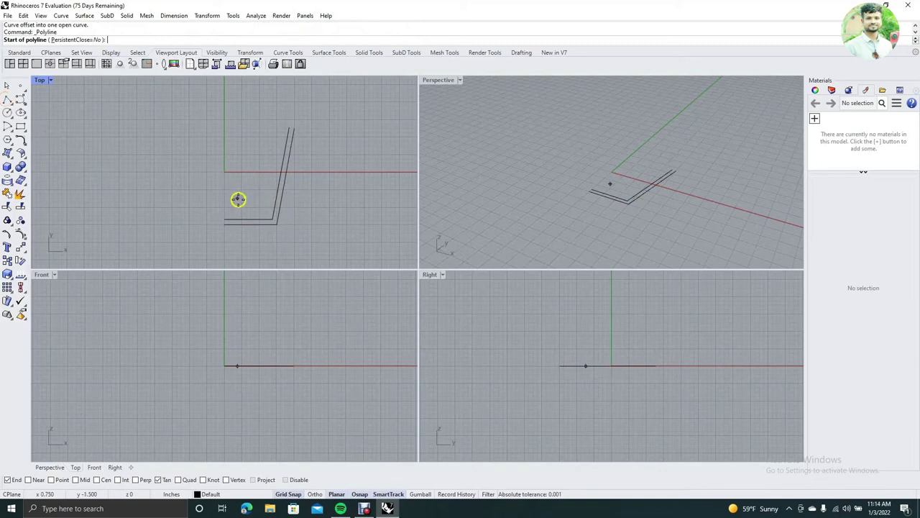
click(225, 223)
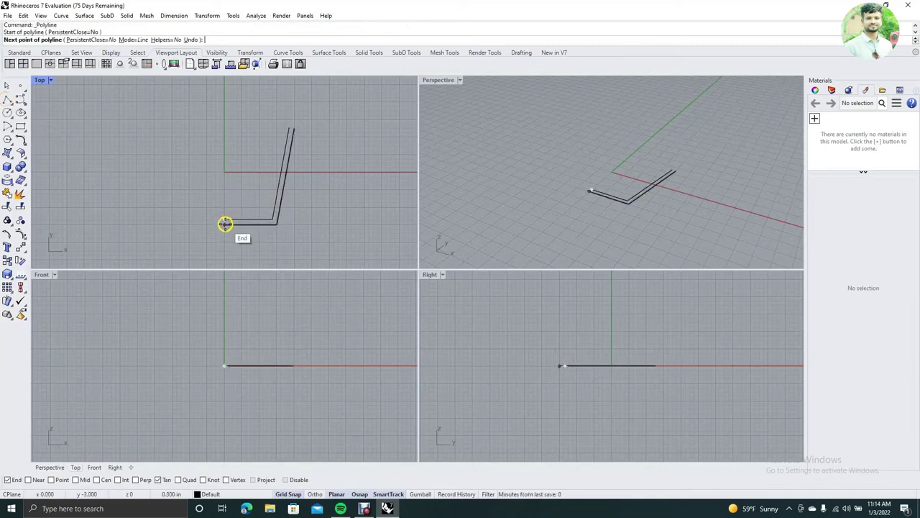
click(259, 203)
key(Return)
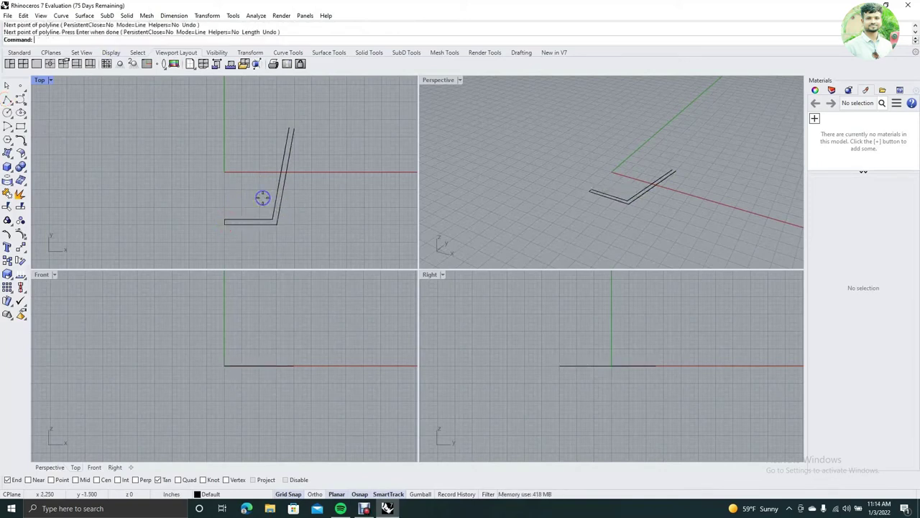
right_click(236, 145)
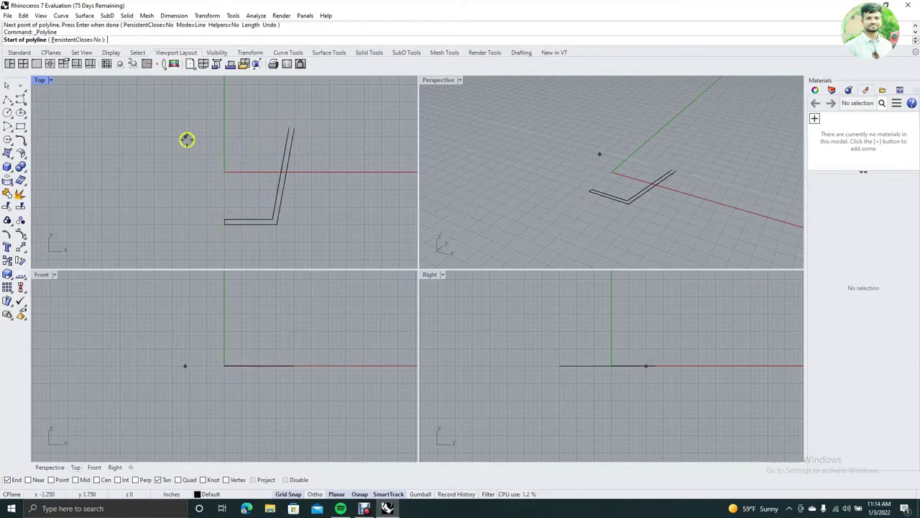
click(9, 85)
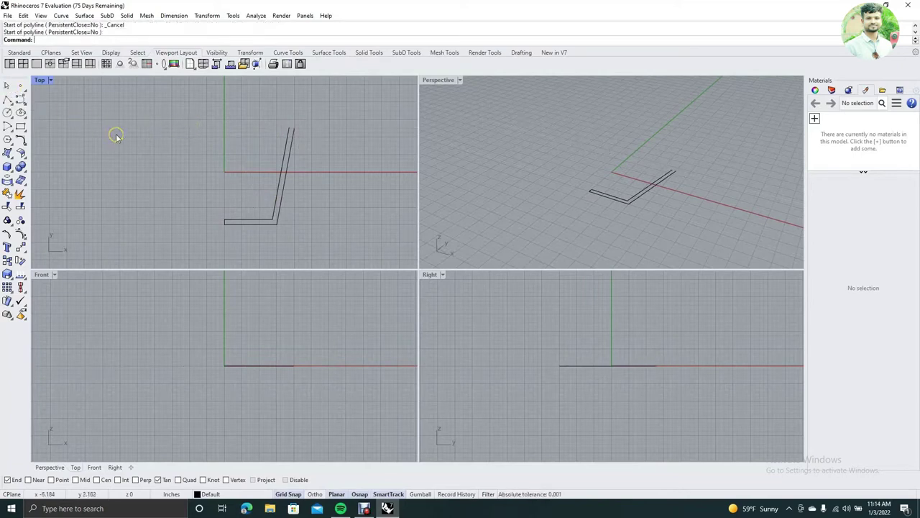
Try to draw an arc centred on the inner line's upper end, starting at the outer line's upper end
text(Zoom)
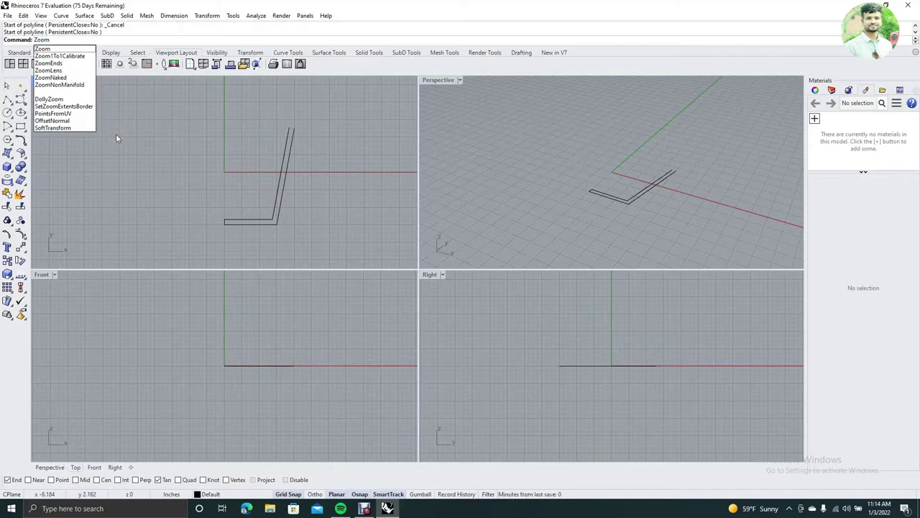
click(43, 48)
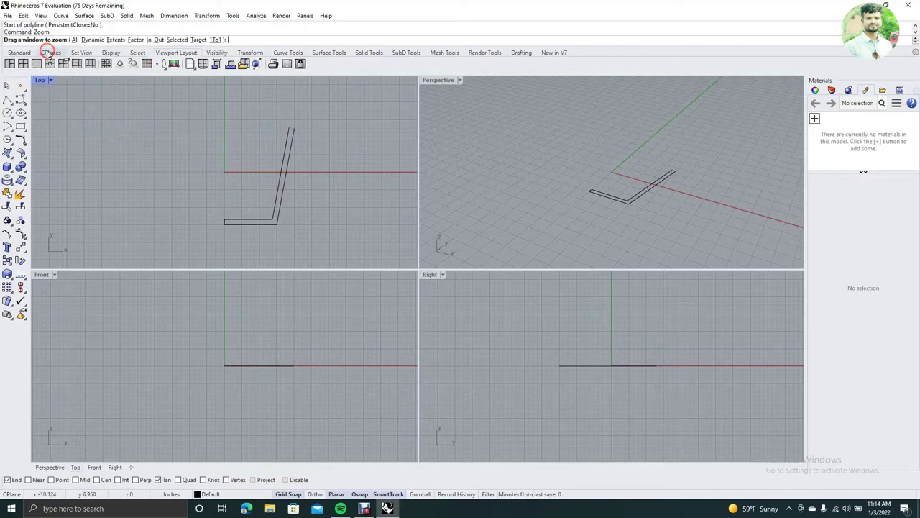
click(101, 41)
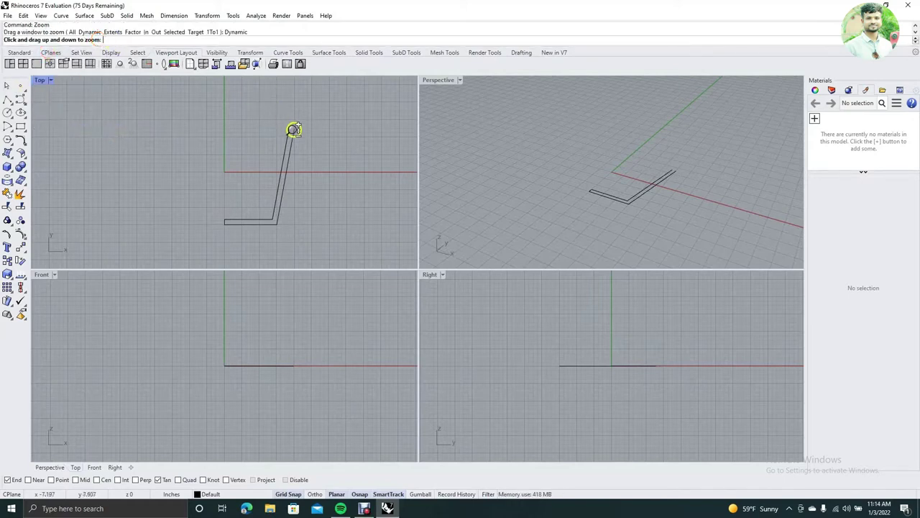
drag(293, 130, 165, 86)
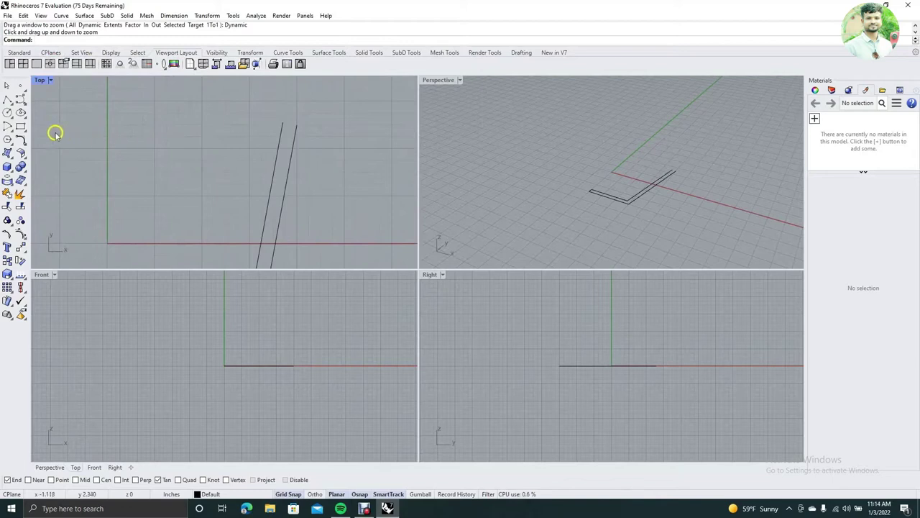
click(7, 113)
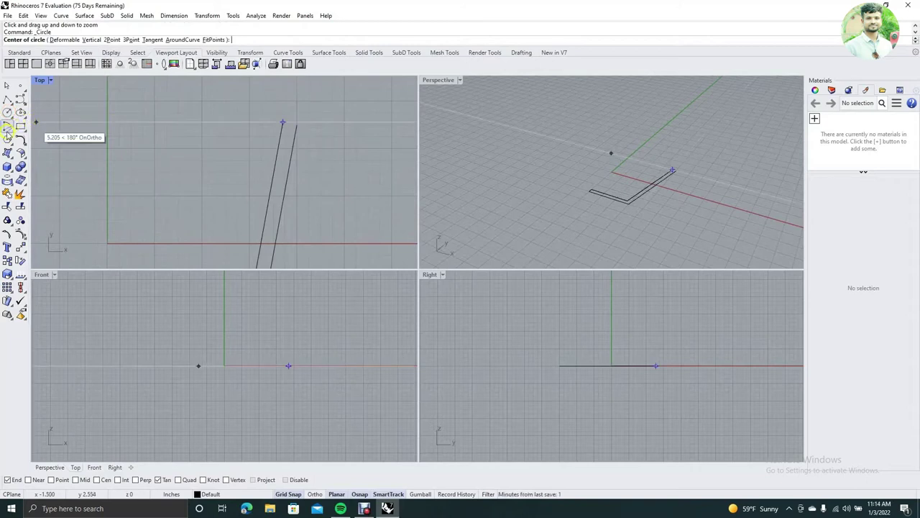
click(7, 127)
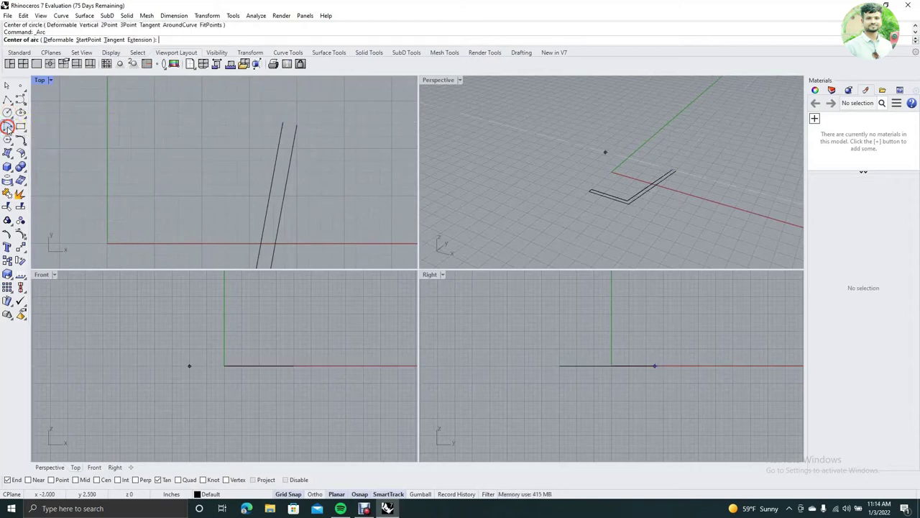
click(281, 124)
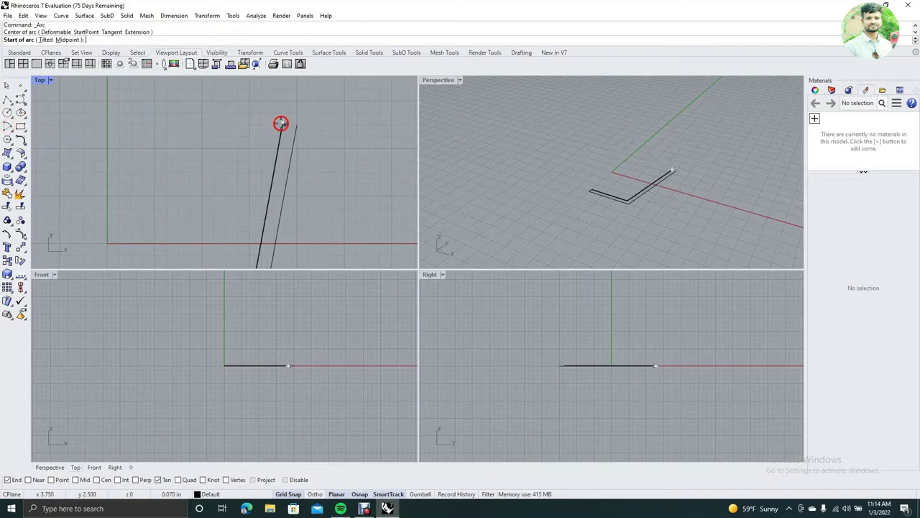
click(295, 124)
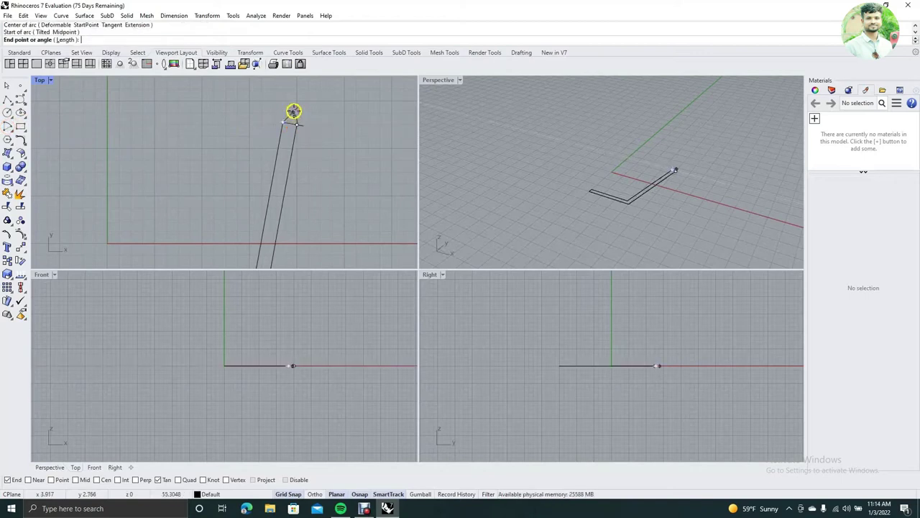
click(287, 111)
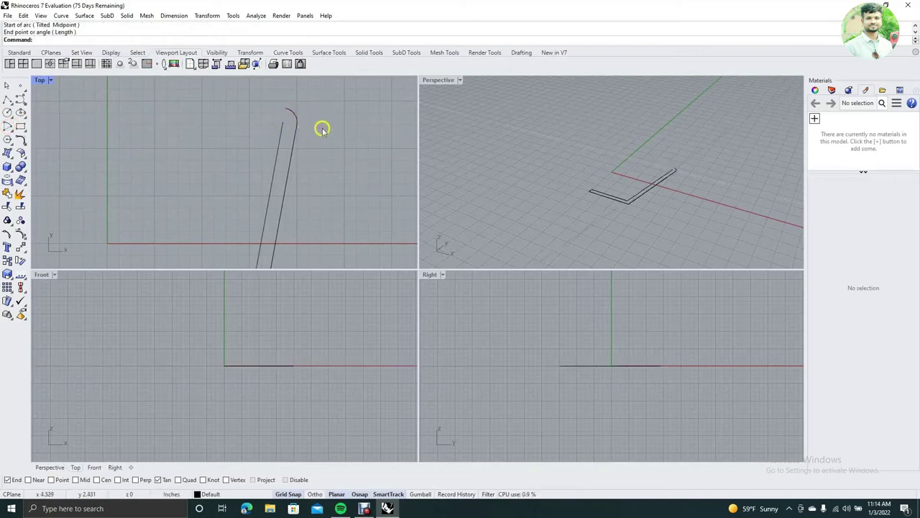
key(ctrl+z)
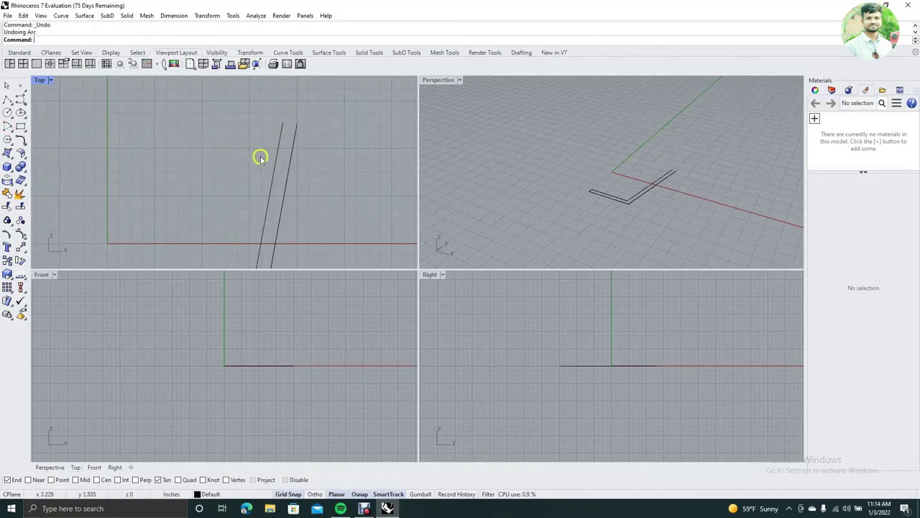
Draw a 180° arc of 0.15 inch radius centred on the inner line's upper end
click(8, 126)
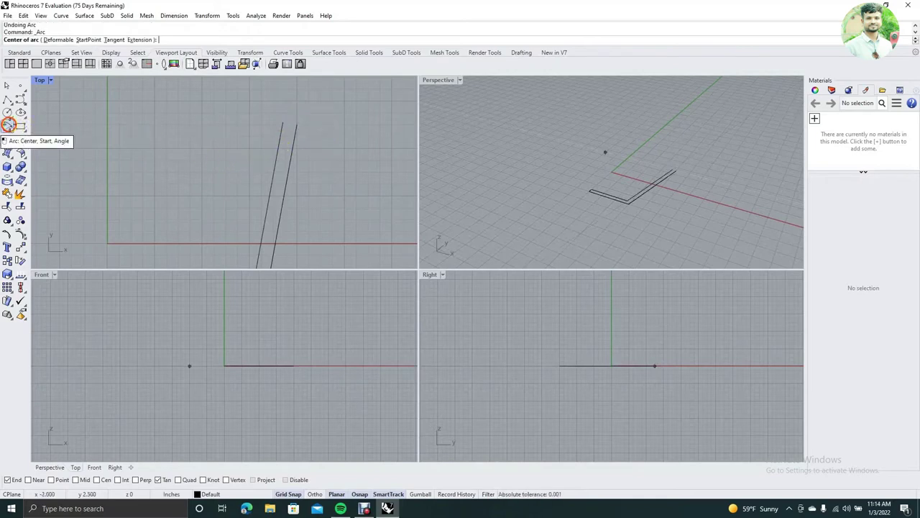
click(282, 120)
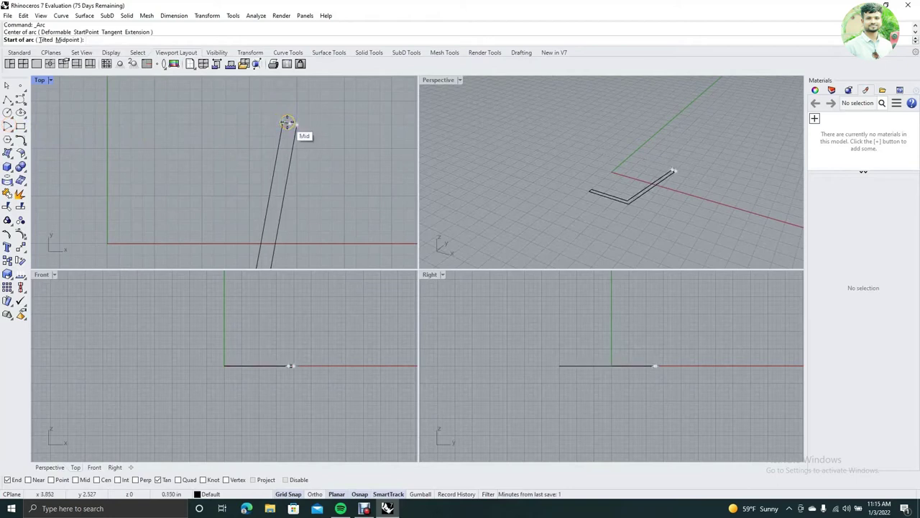
click(287, 122)
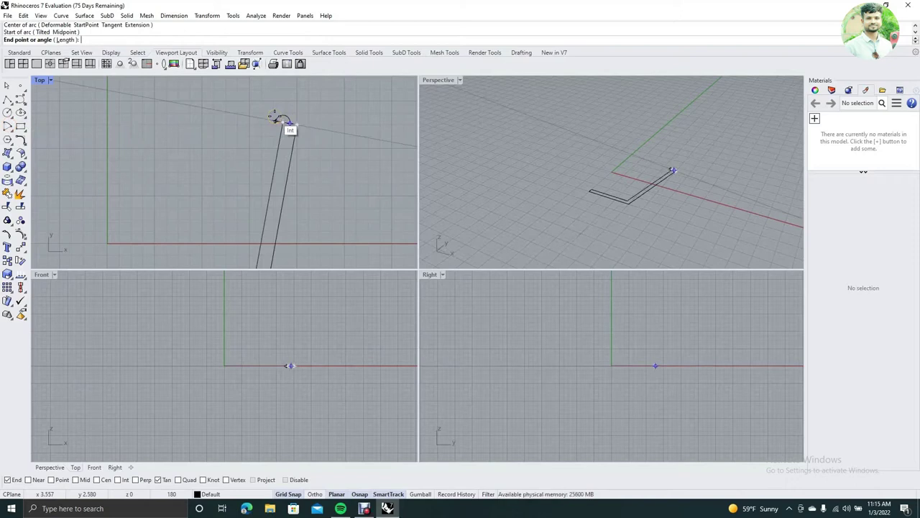
click(275, 118)
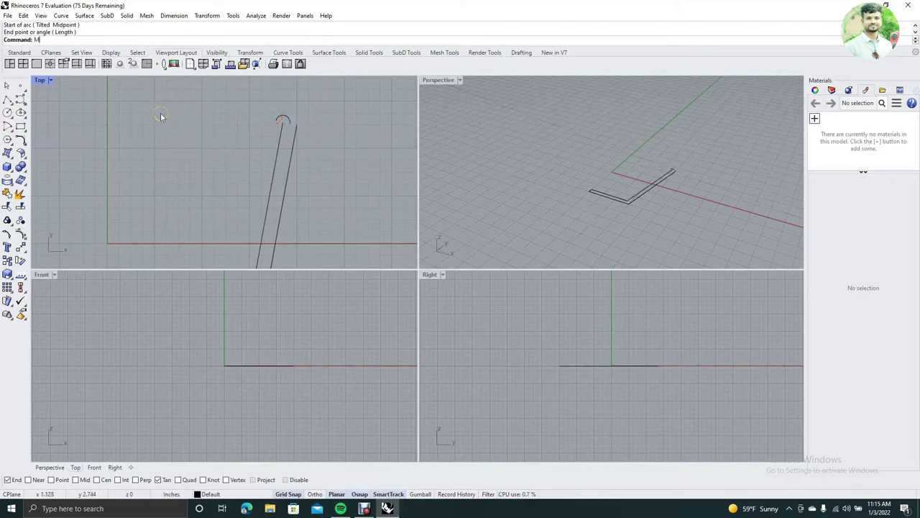
Move the semicircular arc so that it caps the upper ends of the two slanted lines
key(Return)
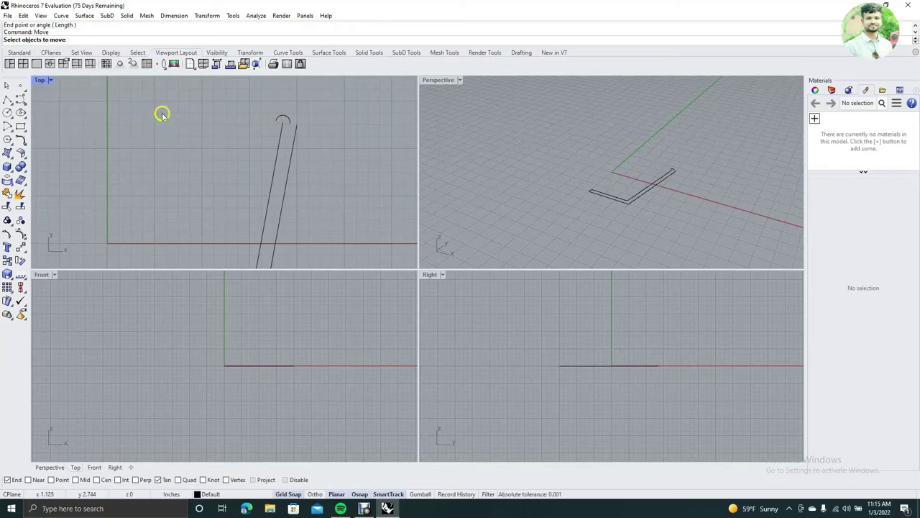
click(279, 117)
right_click(268, 117)
click(272, 120)
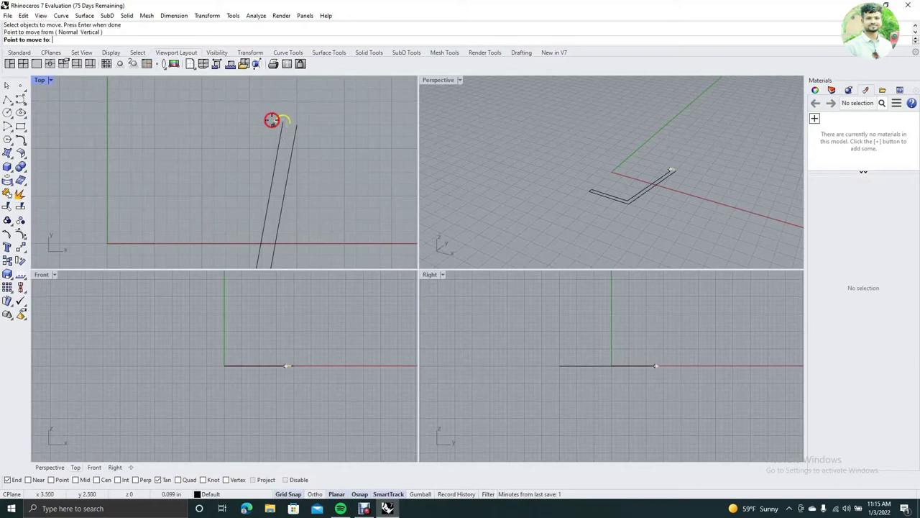
click(281, 124)
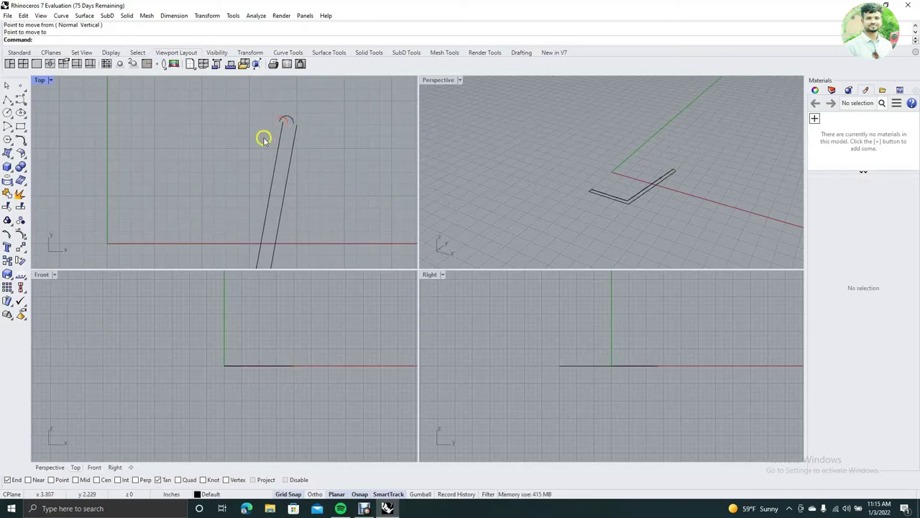
right_click(248, 126)
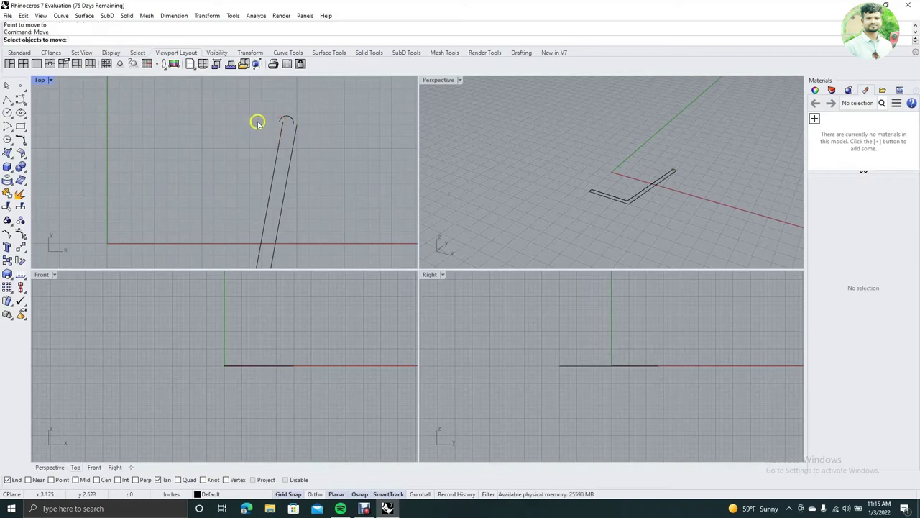
click(287, 121)
right_click(267, 121)
click(281, 120)
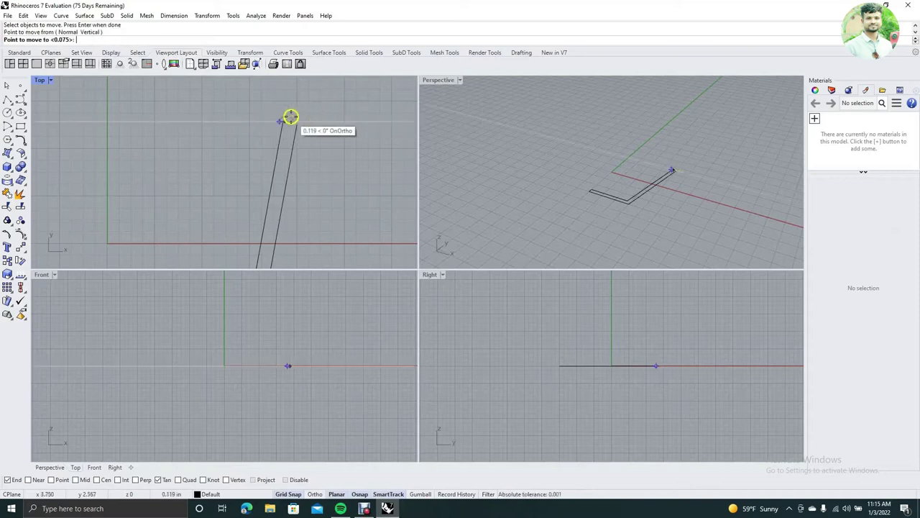
click(288, 120)
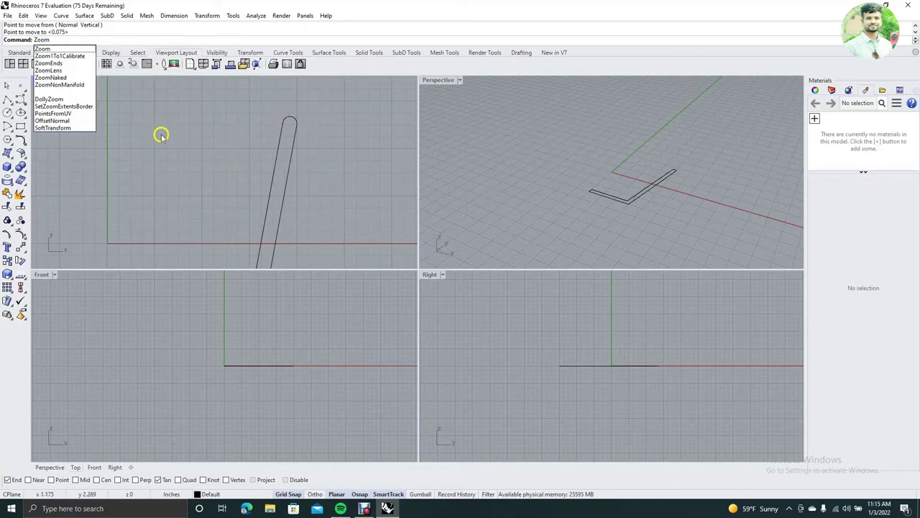
With grid snap off, draw a handle arc of about 180° and 2.07 inch radius outward from the slanted leg in the Top view
click(55, 48)
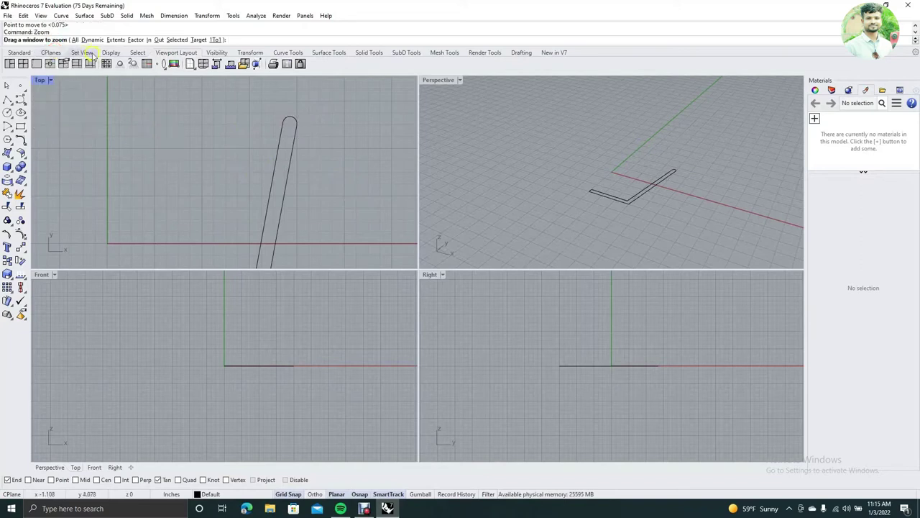
drag(206, 153, 244, 199)
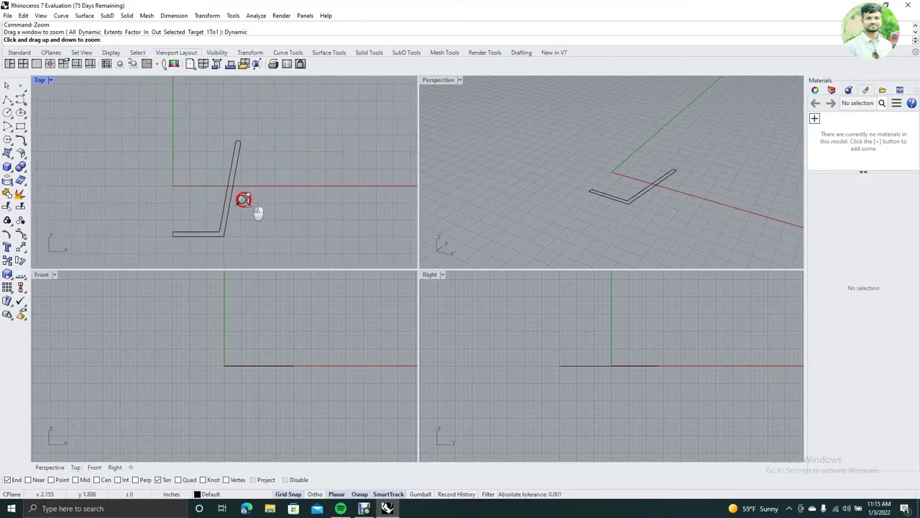
click(8, 86)
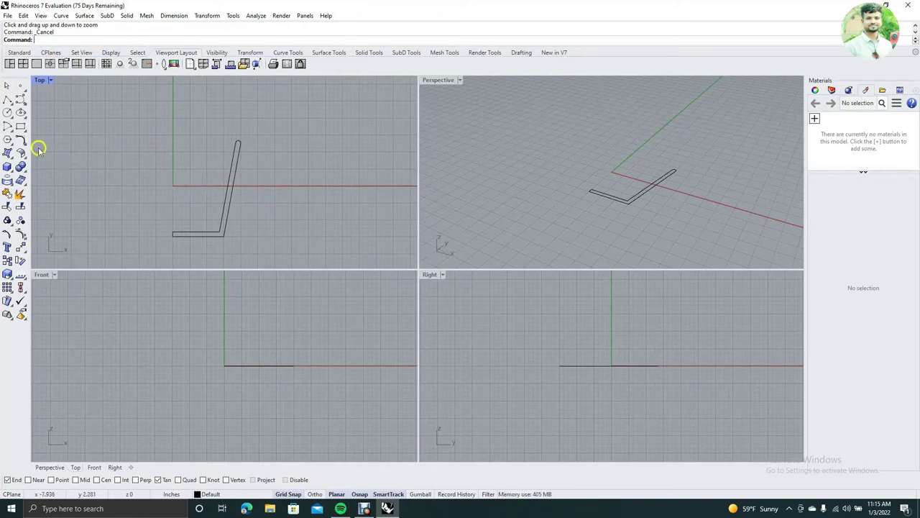
click(8, 126)
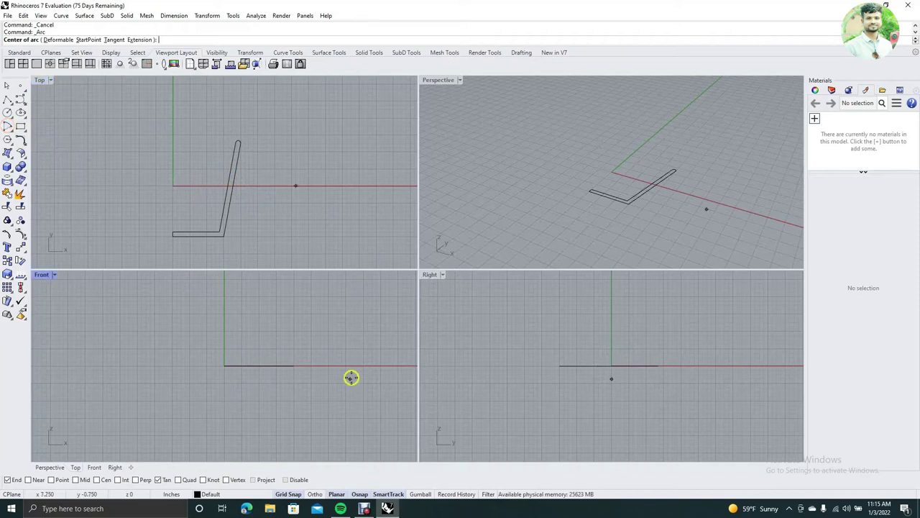
click(289, 494)
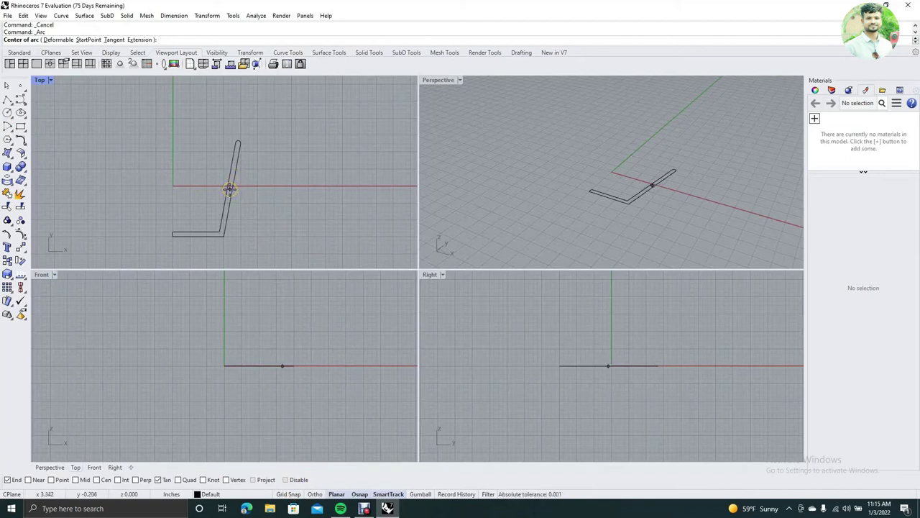
click(230, 190)
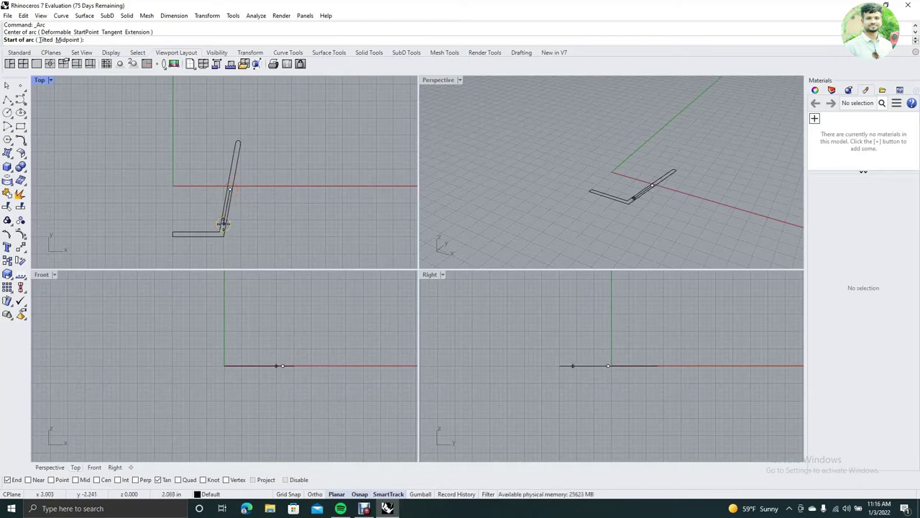
click(224, 224)
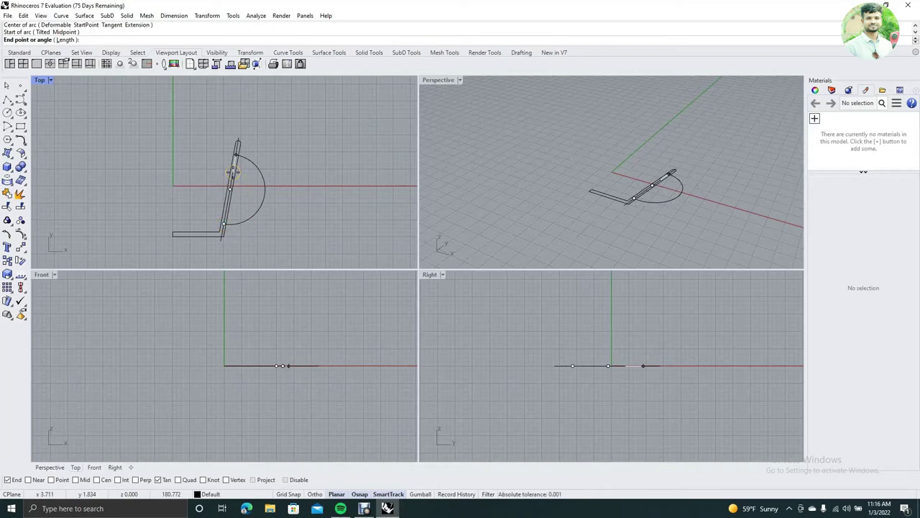
click(234, 172)
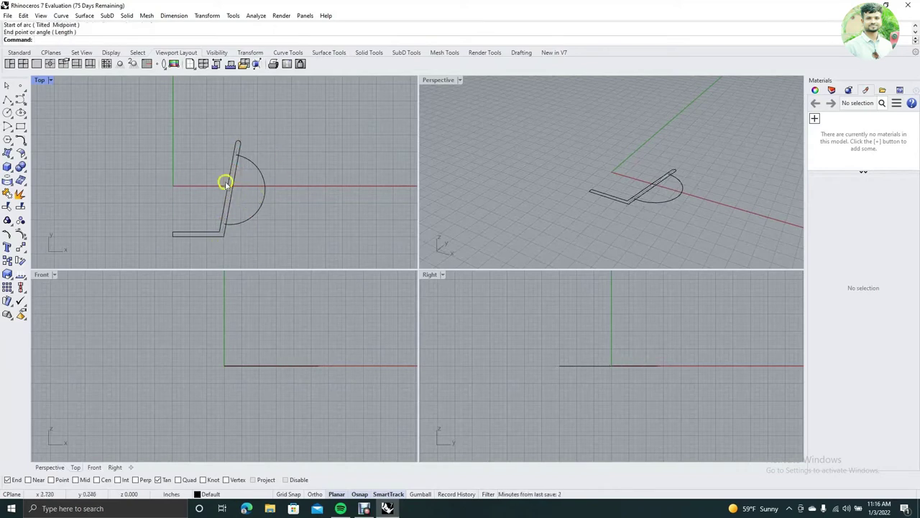
Create a flat-capped pipe along the handle arc with a start and end radius of about 0.44 inches
text(Pipe)
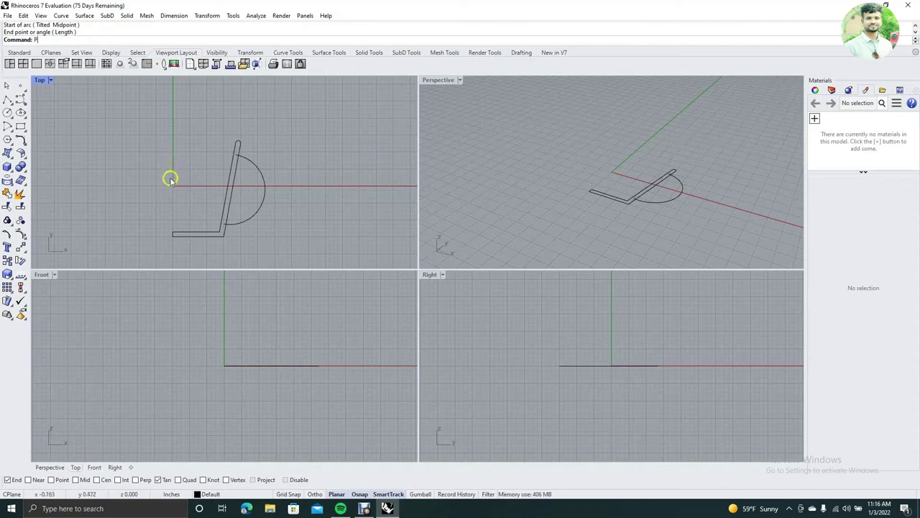
key(Return)
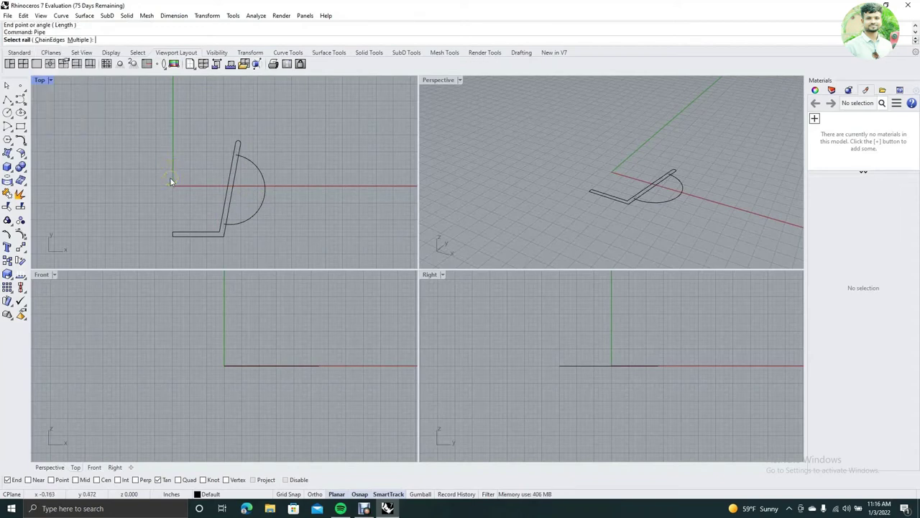
click(250, 219)
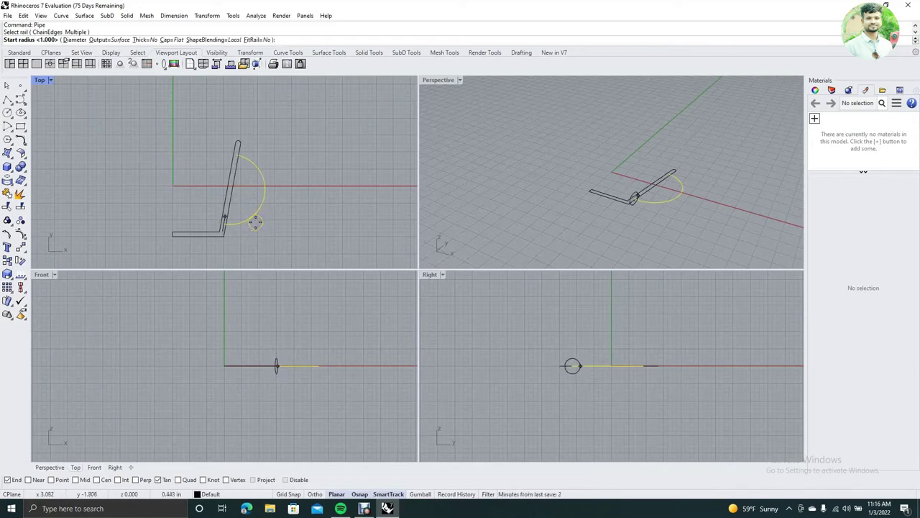
click(256, 222)
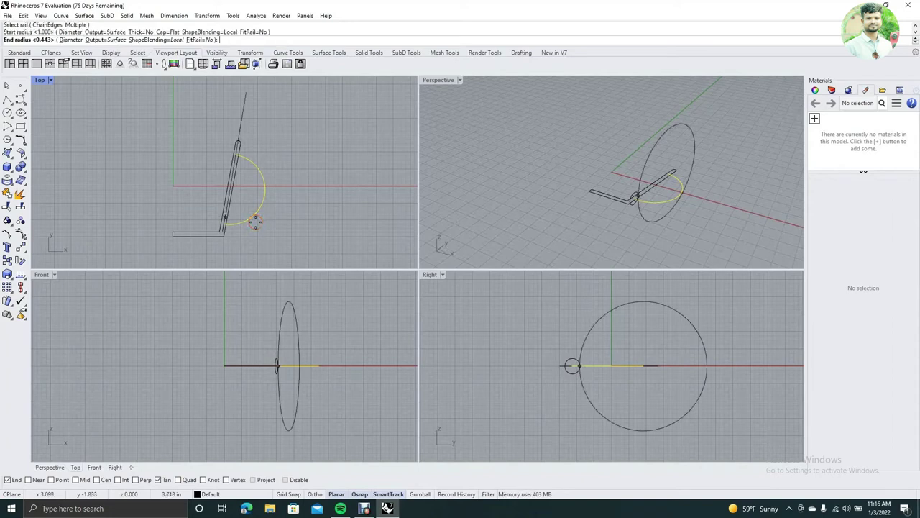
key(Return)
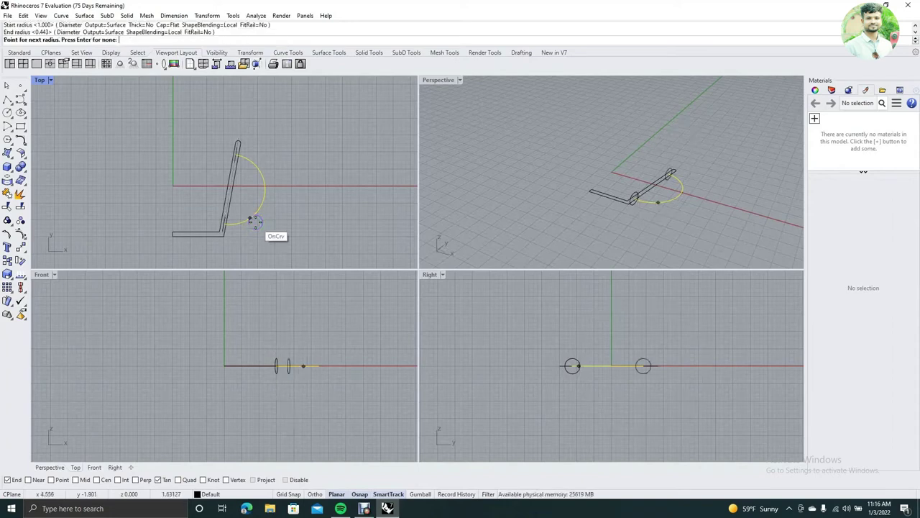
key(Return)
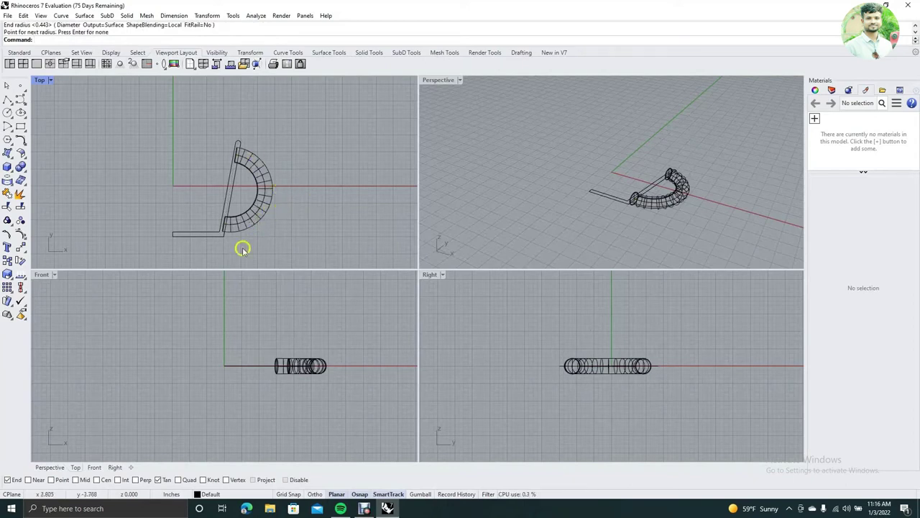
click(9, 85)
click(7, 84)
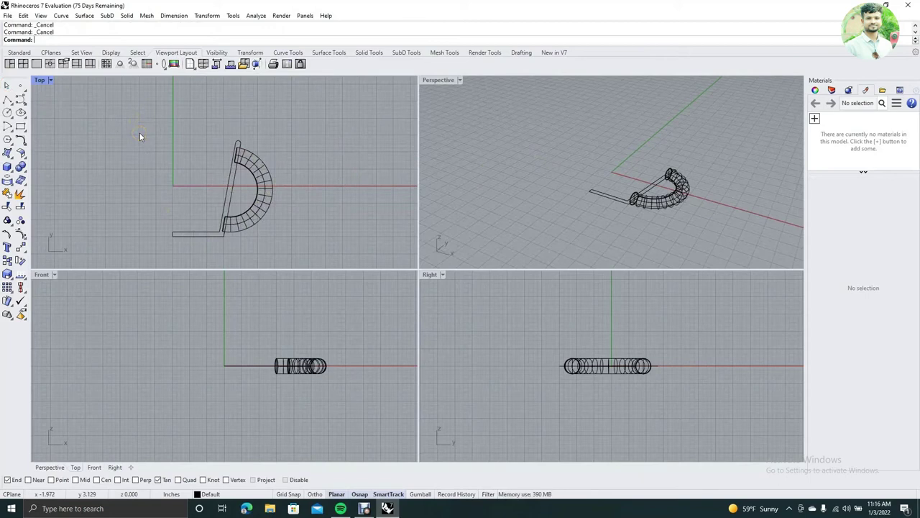
Revolve the L-shaped profile curves and rounded cap 360° about the vertical axis through the horizontal leg's closed end to form the cup body
text(Revolve)
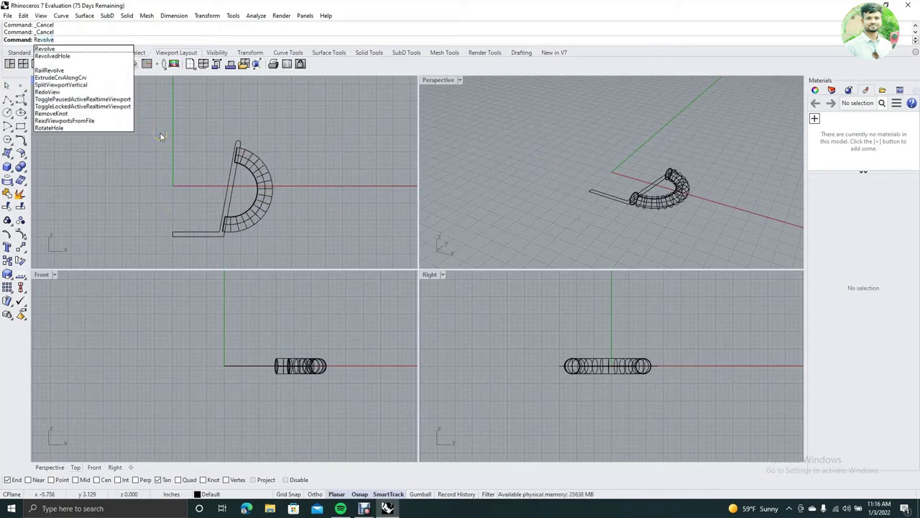
click(62, 49)
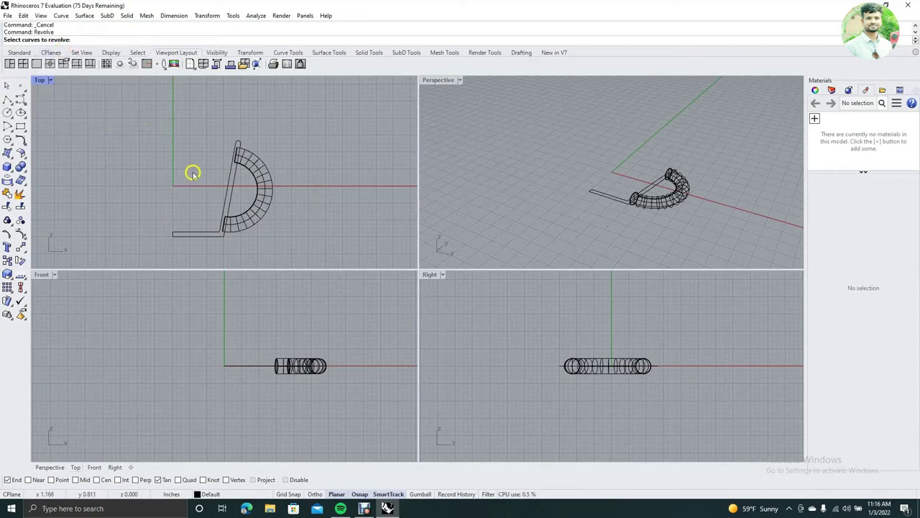
click(193, 234)
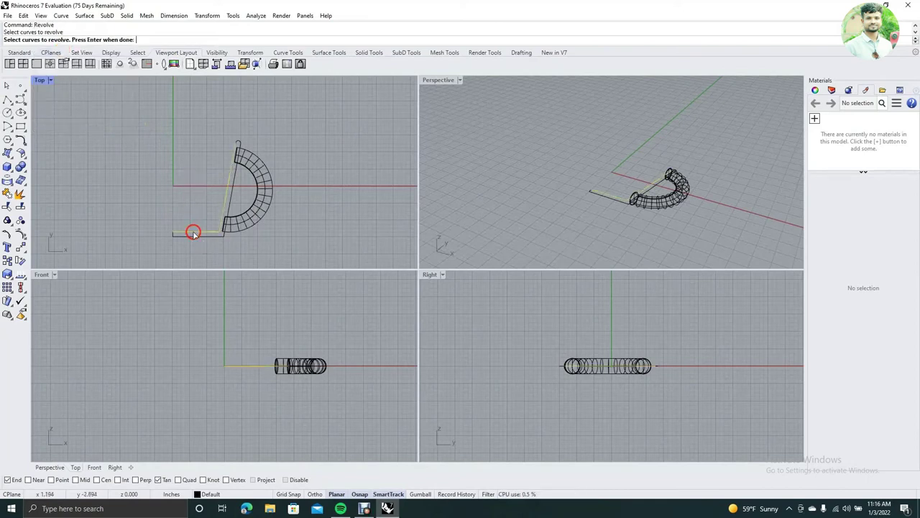
click(204, 248)
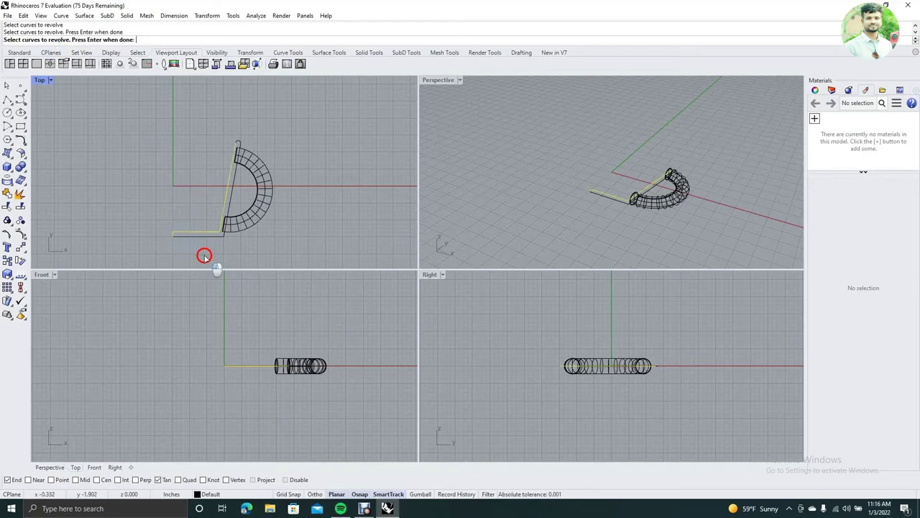
click(202, 237)
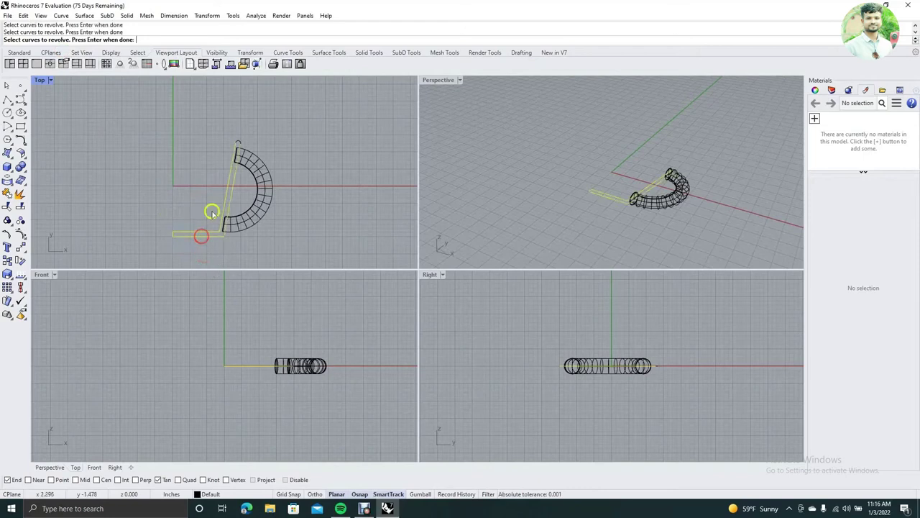
right_click(249, 141)
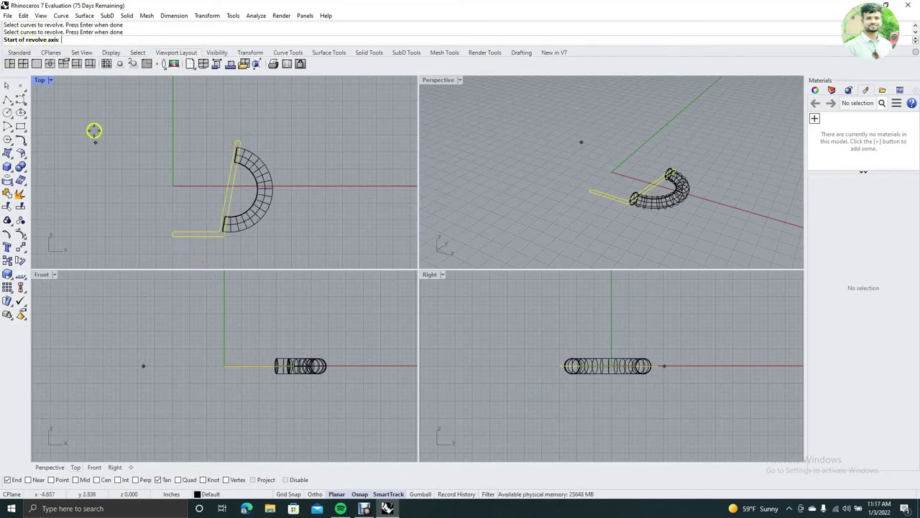
click(173, 235)
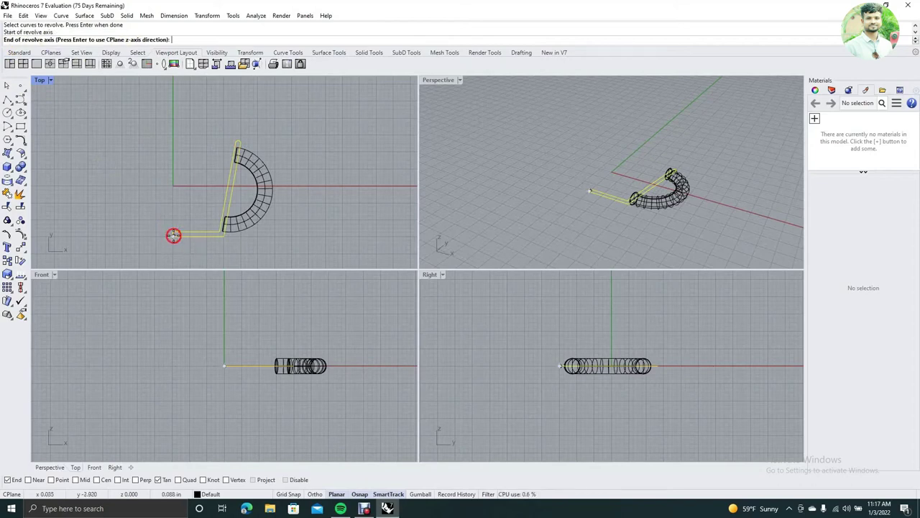
click(176, 132)
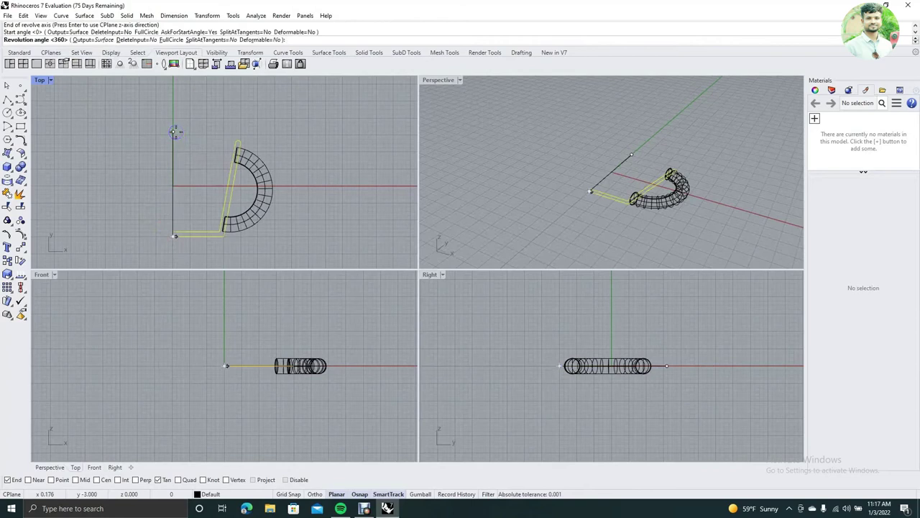
key(Return)
key(Return)
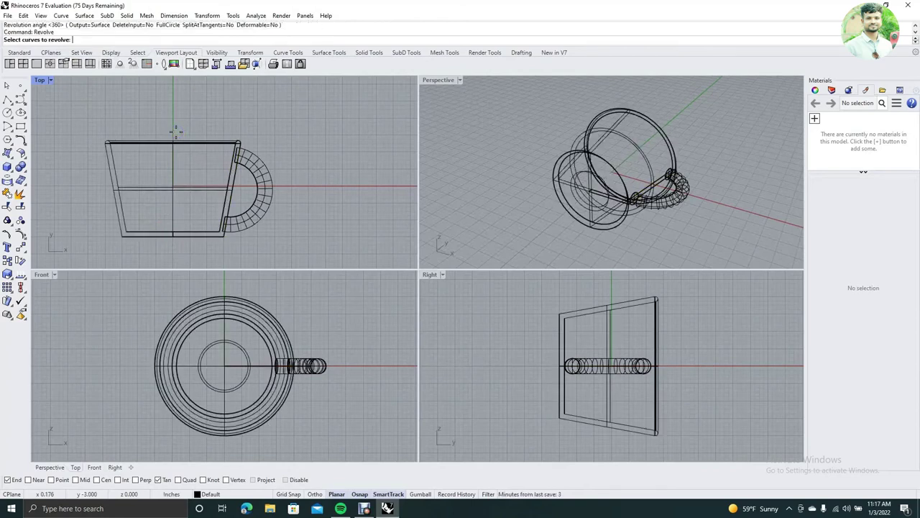
click(7, 86)
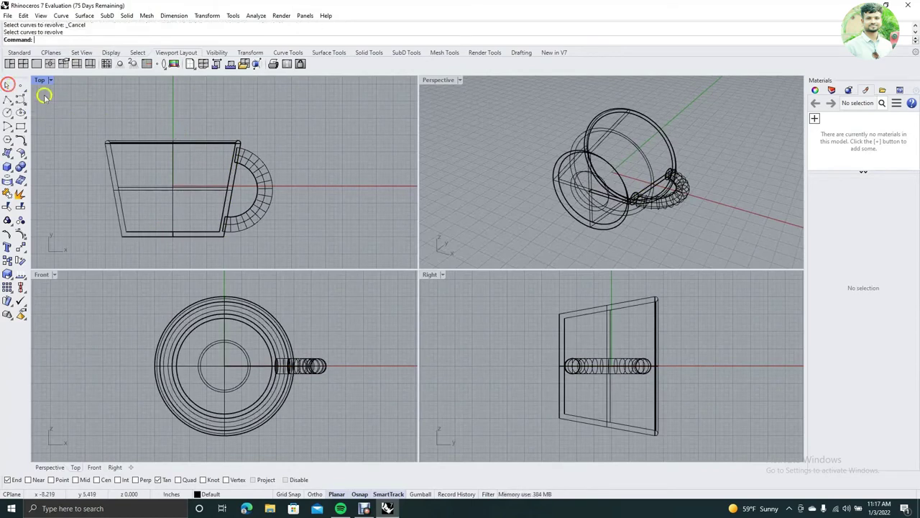
Set the Perspective viewport to Rendered display and orbit it to show the cup upright from the side
click(471, 146)
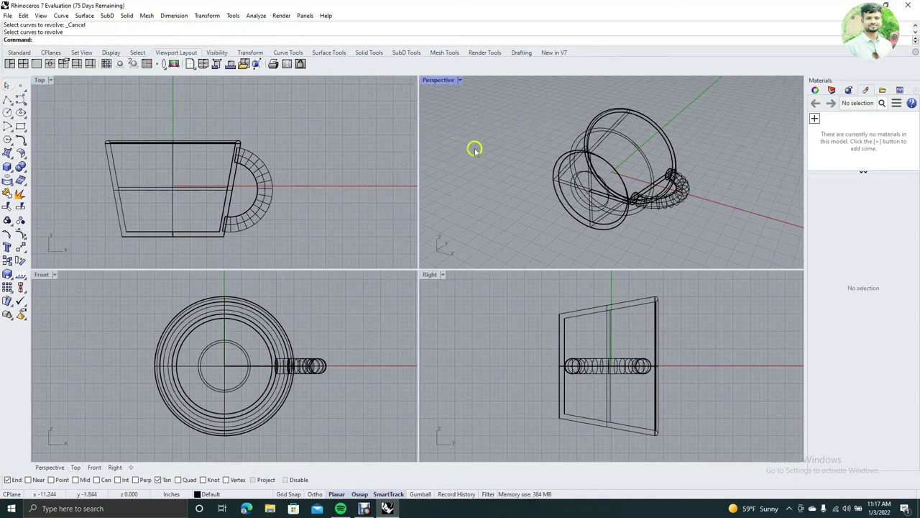
click(41, 15)
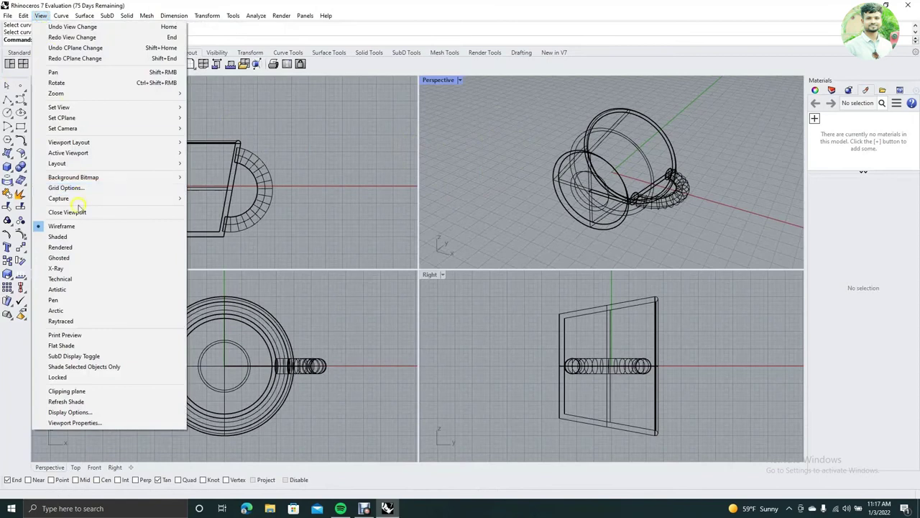
click(75, 248)
right_drag(483, 141, 543, 249)
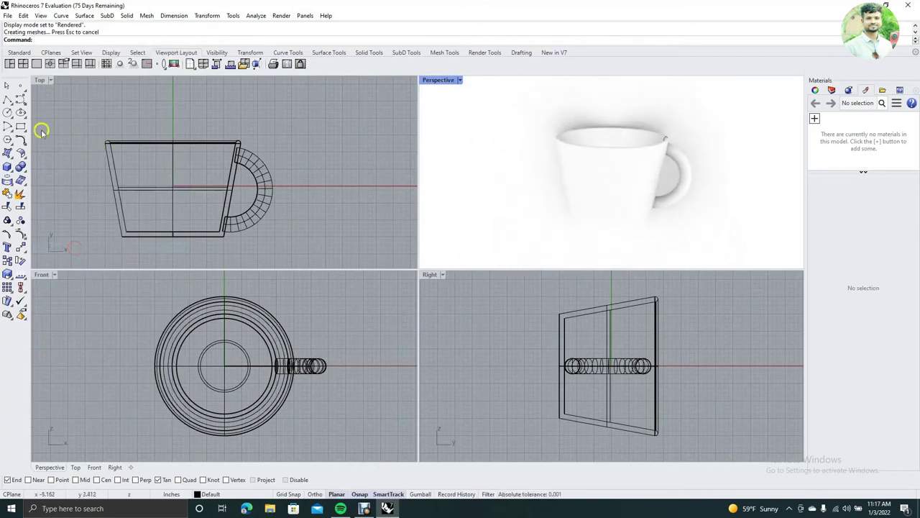
click(8, 85)
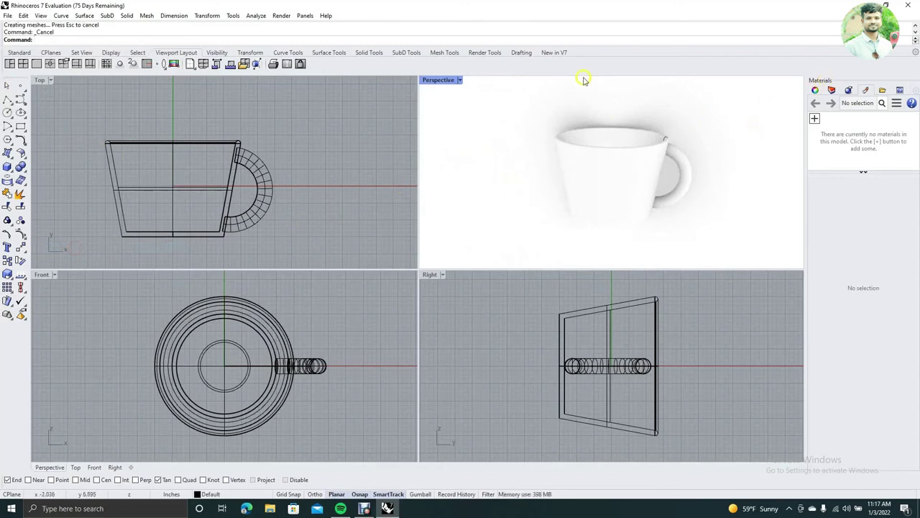
Import the Blue Glaze material from the Ceramics folder of the material library
click(304, 15)
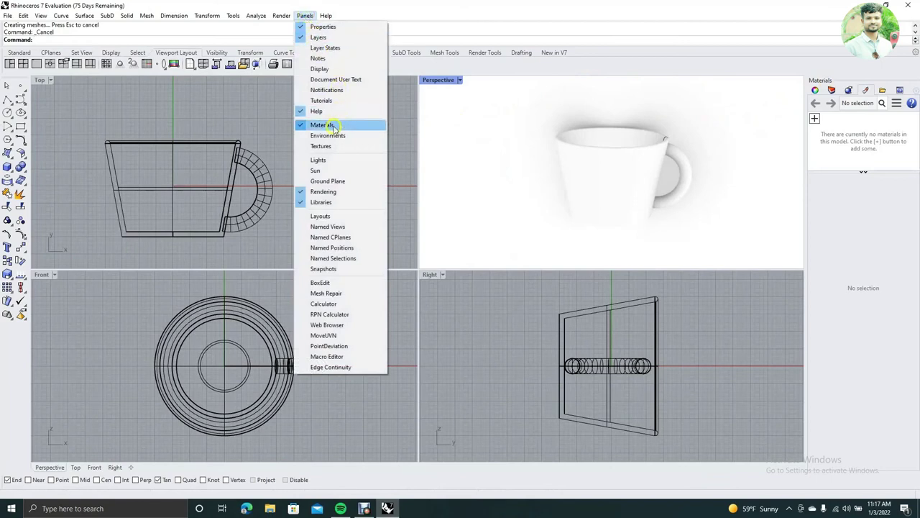
click(441, 15)
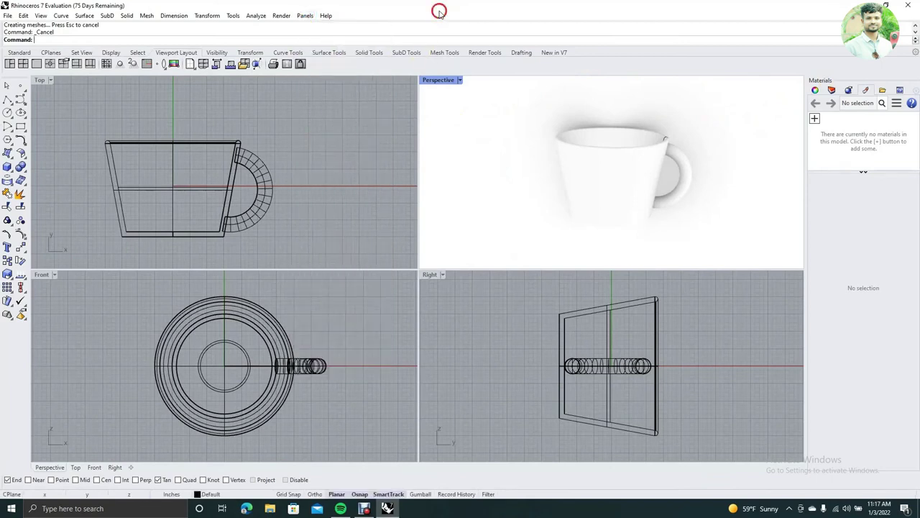
click(815, 118)
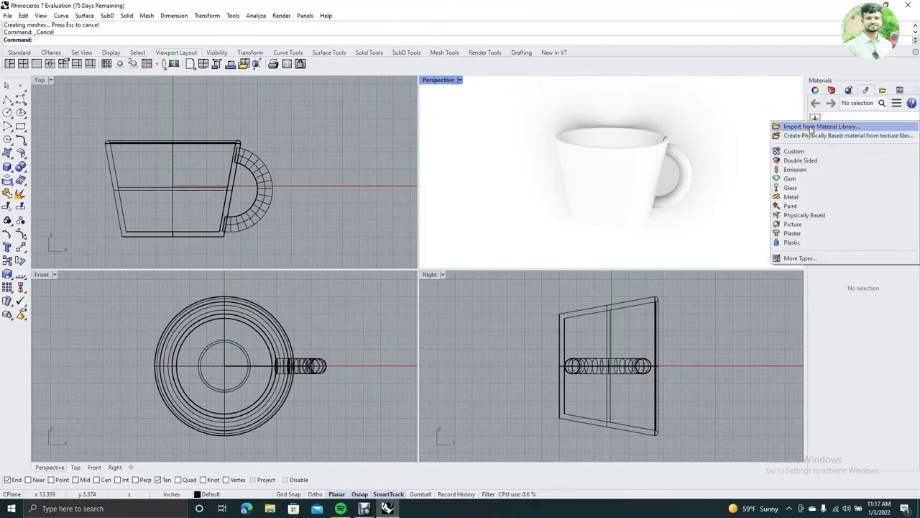
click(811, 128)
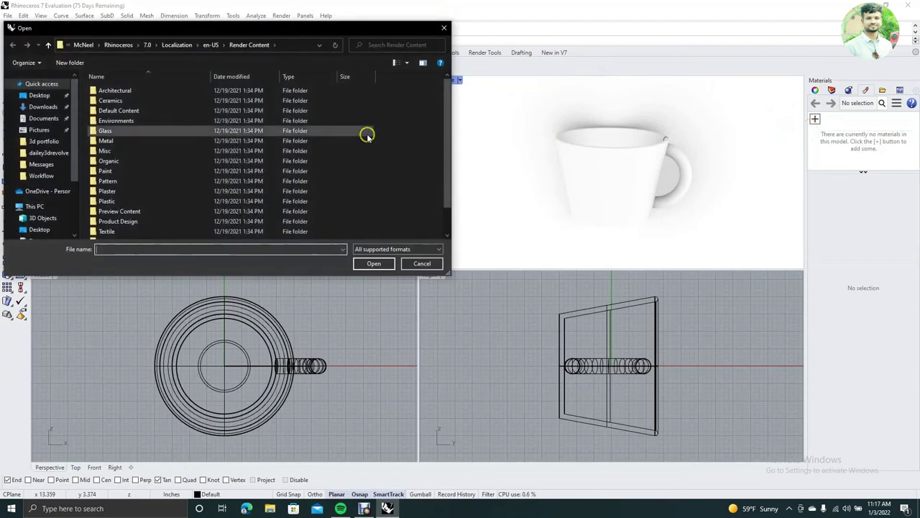
double_click(112, 101)
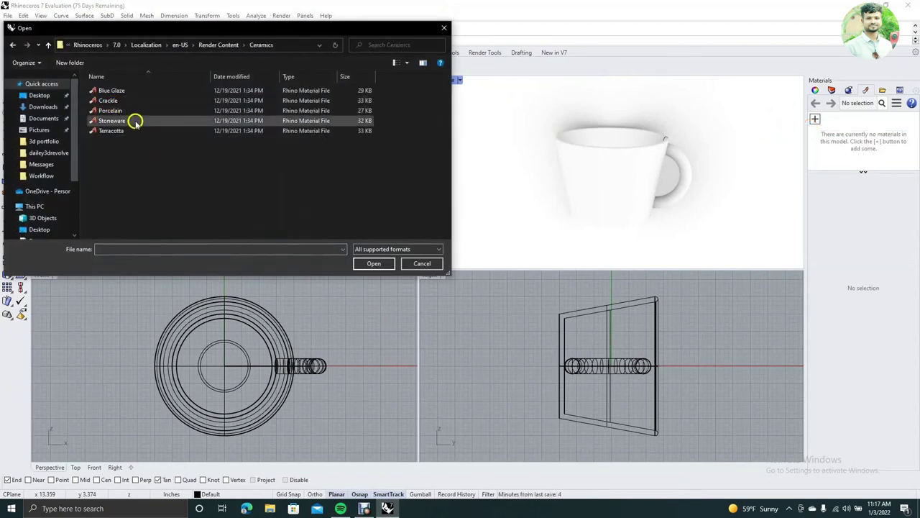
double_click(111, 91)
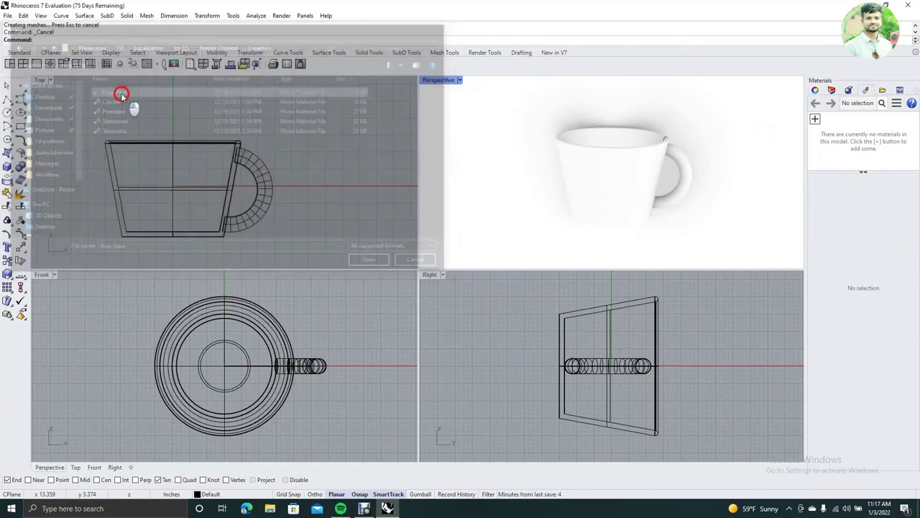
Apply the Blue Glaze material to the cup's outer body, its handle and its inner surface, leaving the rim white
drag(823, 147, 617, 180)
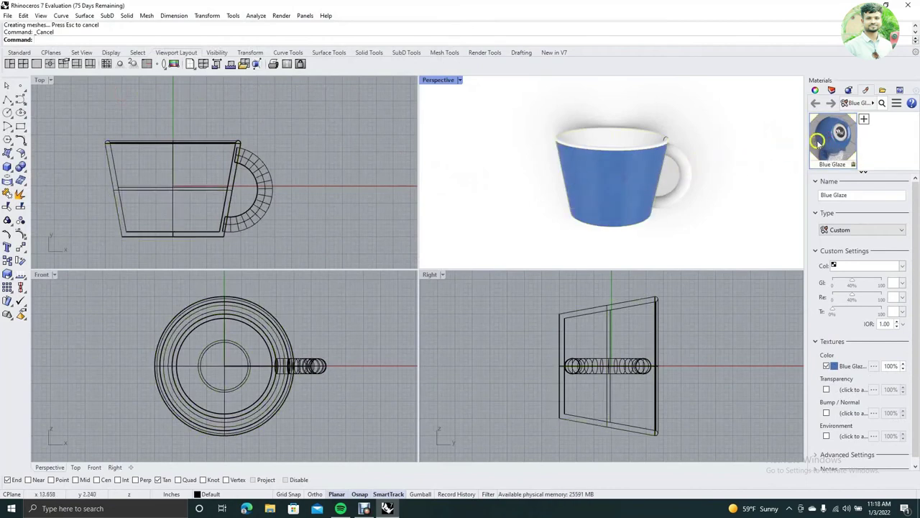
drag(818, 142, 691, 175)
right_drag(734, 138, 736, 166)
drag(837, 132, 740, 130)
drag(828, 137, 596, 148)
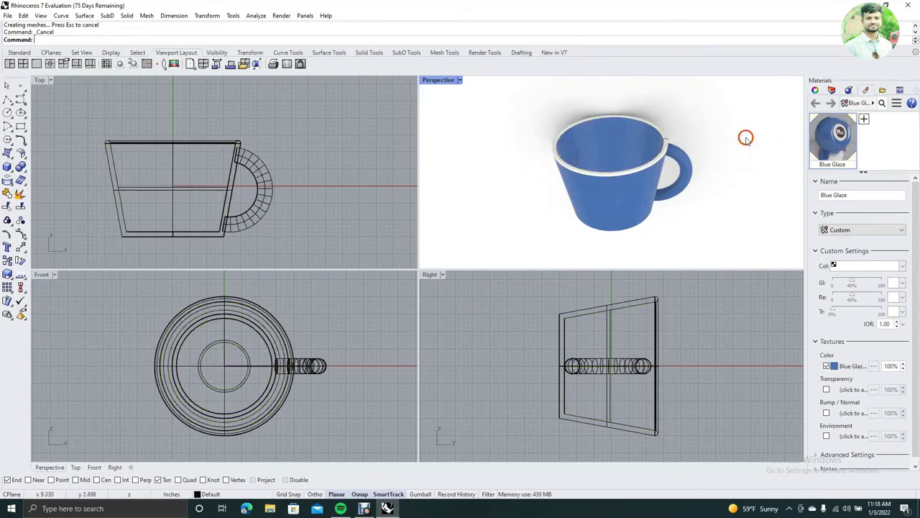
Delete the leftover L-shaped inner profile curve inside the cup and the small rounded cap curve at the rim
right_drag(725, 148, 632, 191)
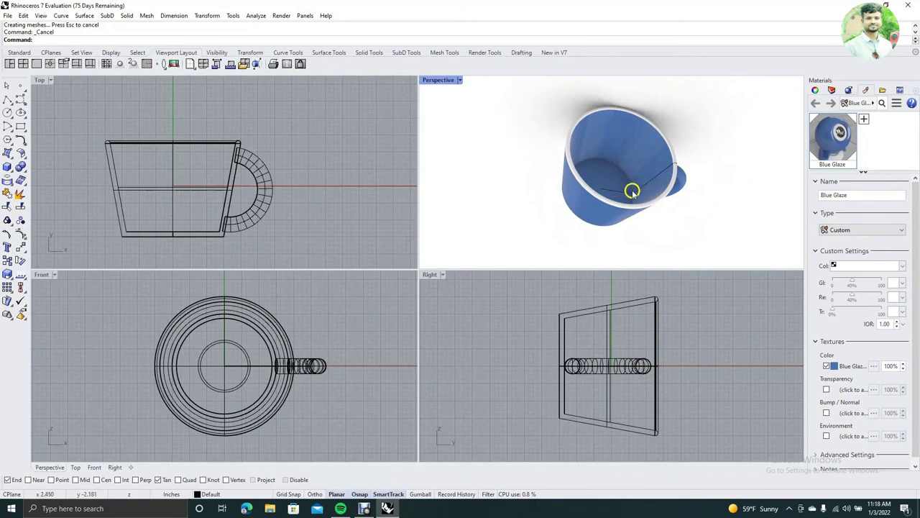
click(5, 85)
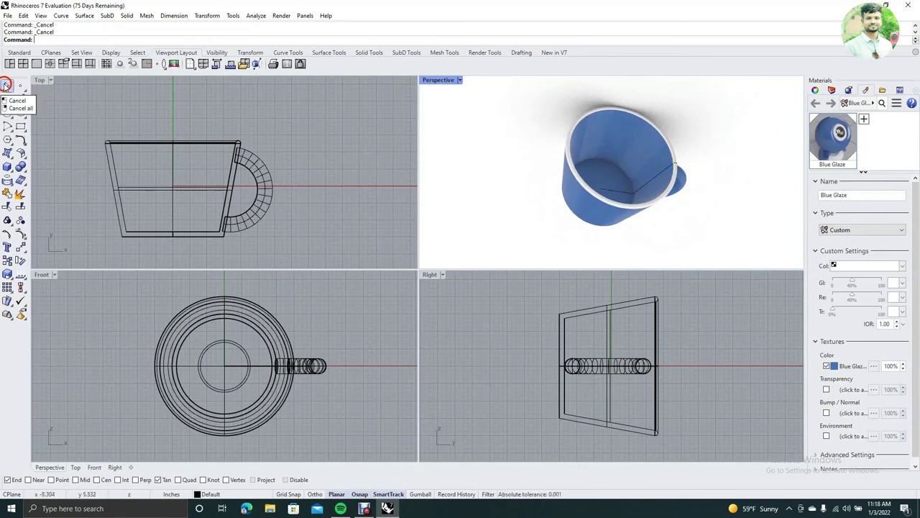
click(661, 176)
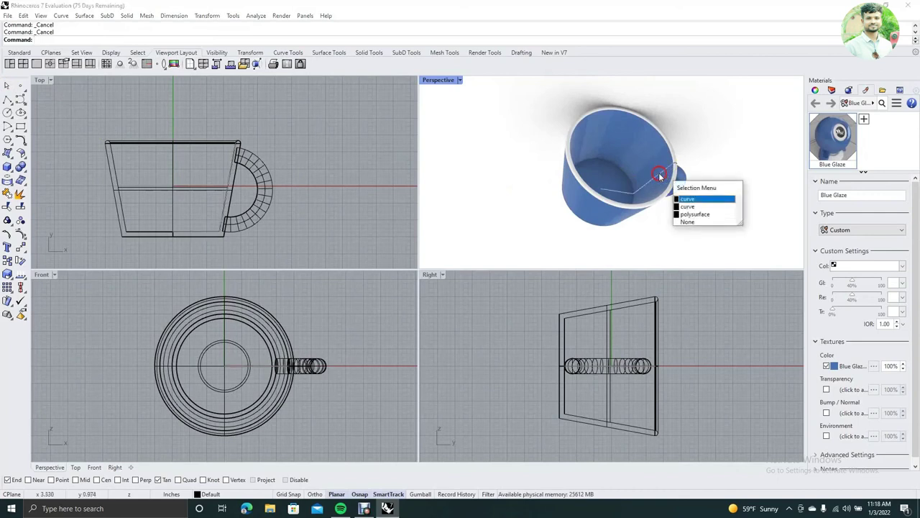
click(689, 199)
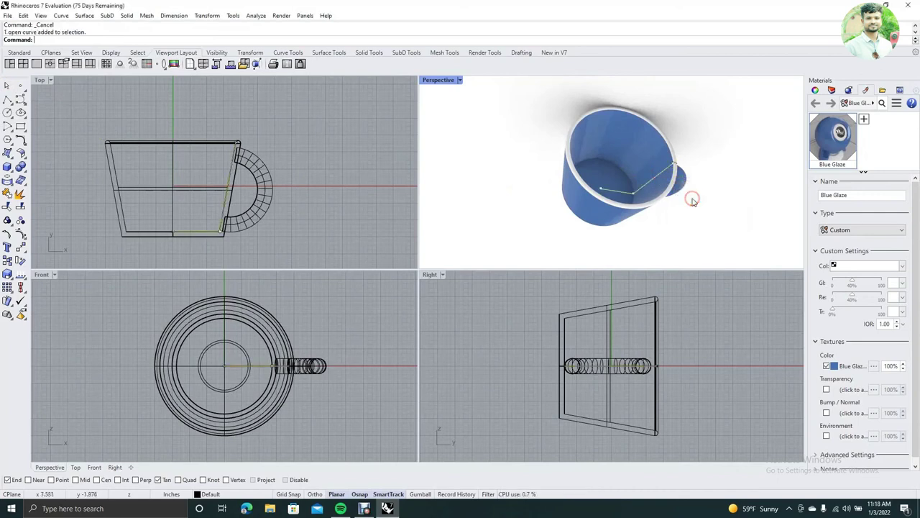
key(Delete)
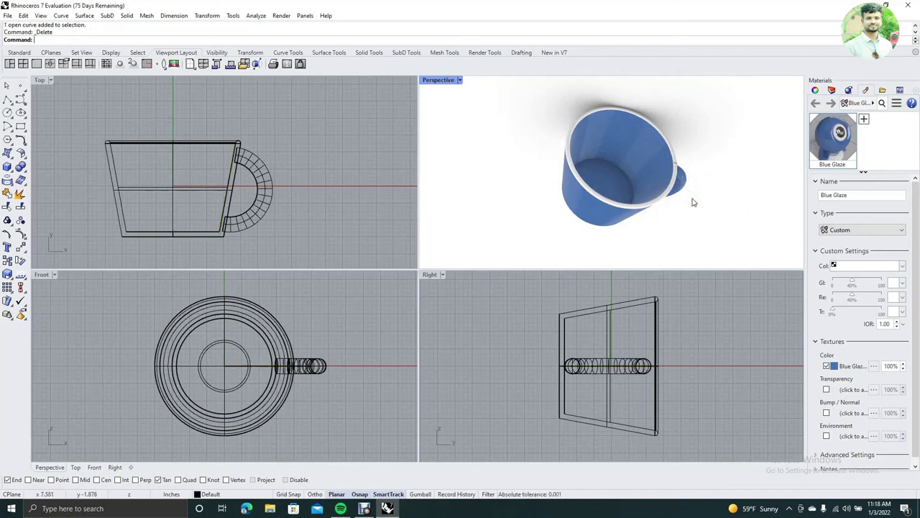
click(675, 166)
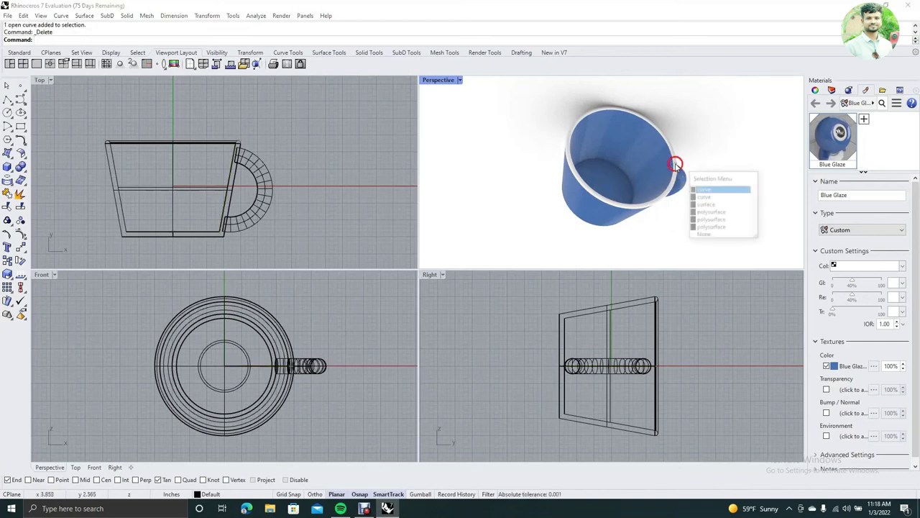
click(711, 190)
key(Delete)
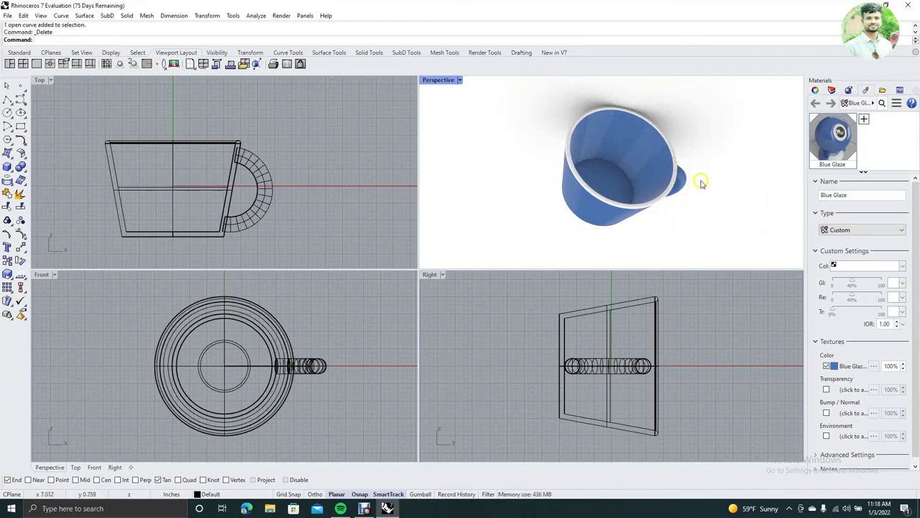
Delete the leftover outer profile curve running across the cup's underside and up its wall beside the handle
right_drag(701, 175, 731, 133)
right_drag(701, 200, 673, 255)
click(629, 204)
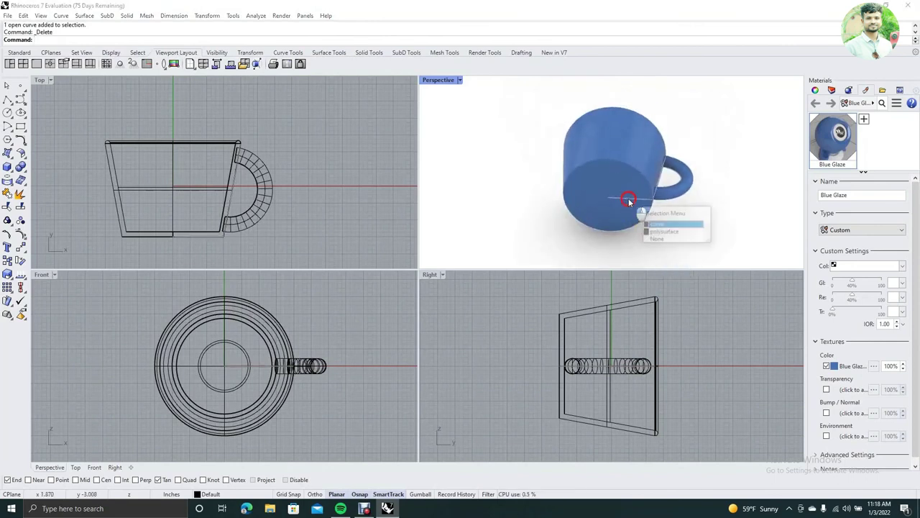
click(660, 225)
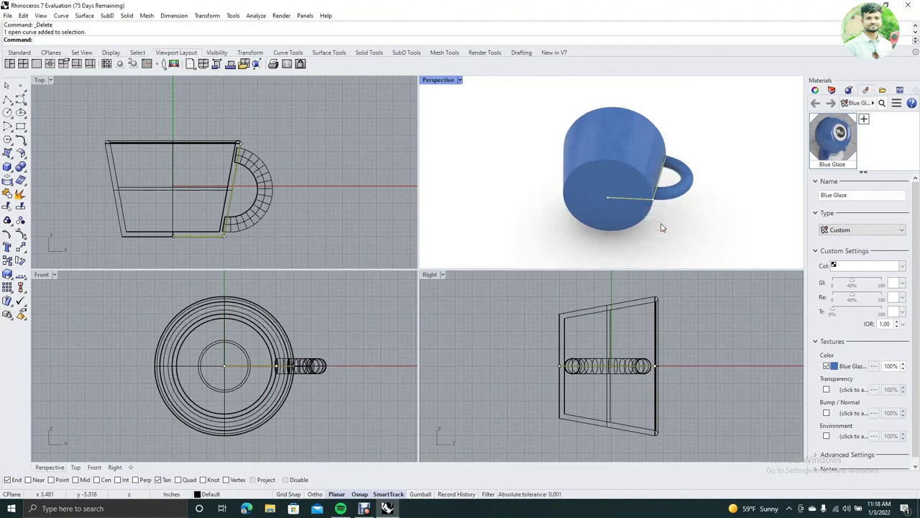
key(Delete)
right_drag(499, 125, 528, 230)
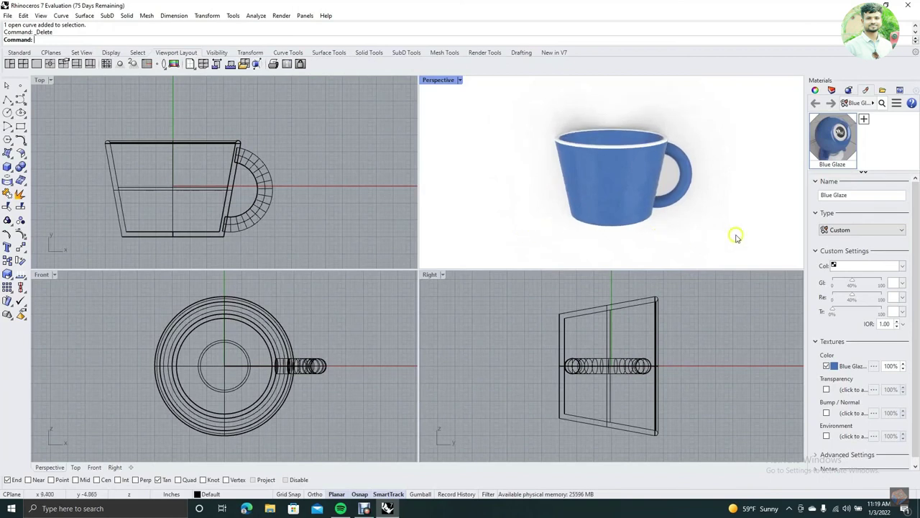